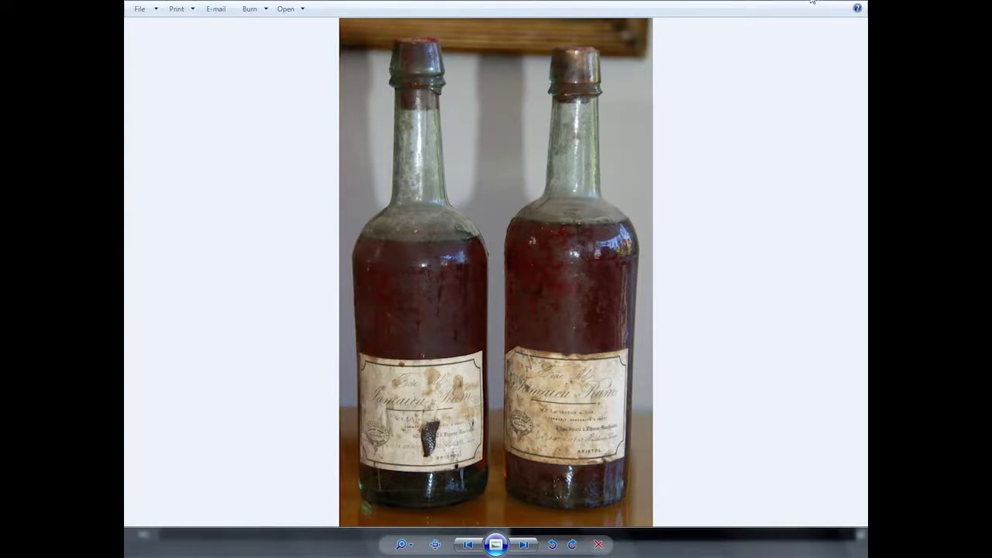
- Switch from the bottle photo to Maya, hide the Channel Box and change to the Surfaces toolset
left_click(826, 6)
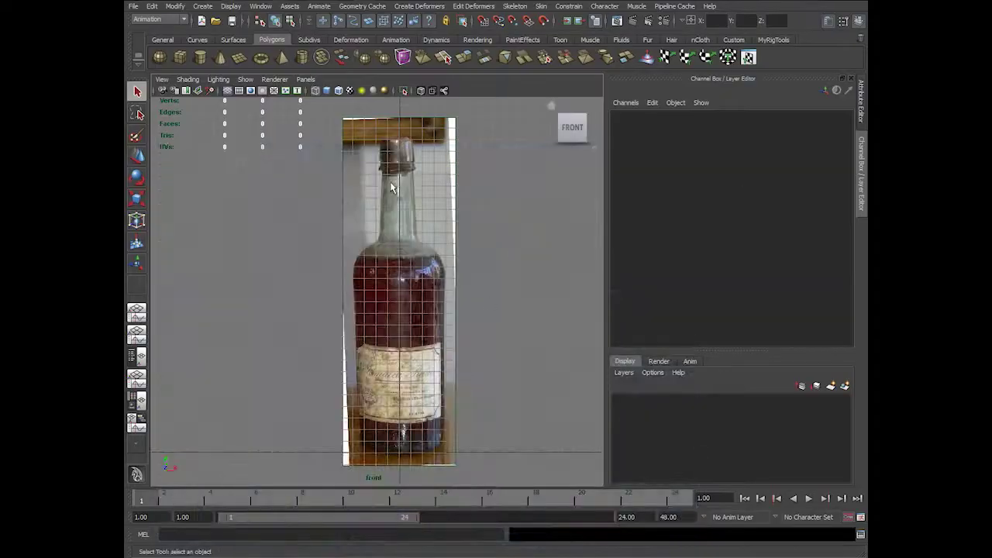
left_click(864, 209)
key("f")
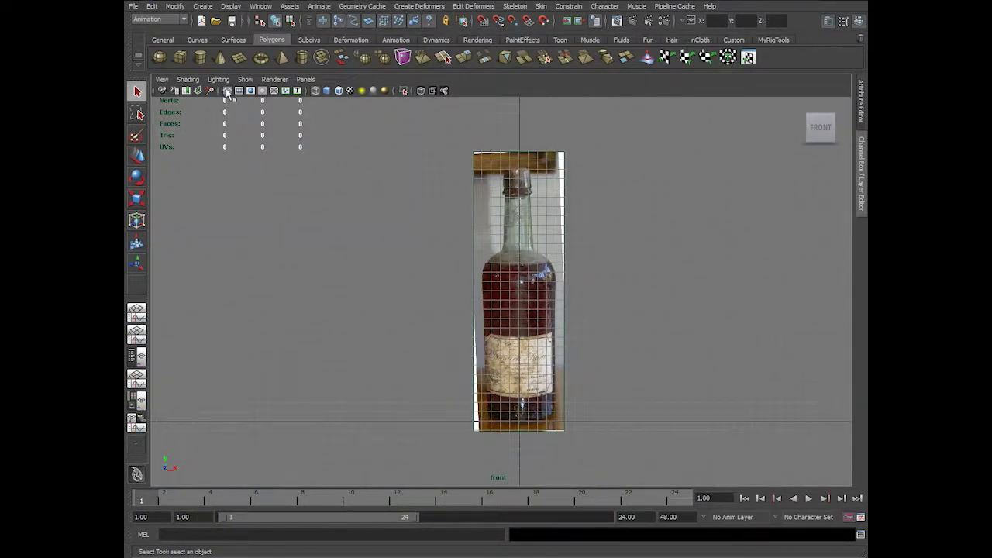
left_click(610, 326)
left_click(228, 90)
left_click(160, 18)
left_click(155, 47)
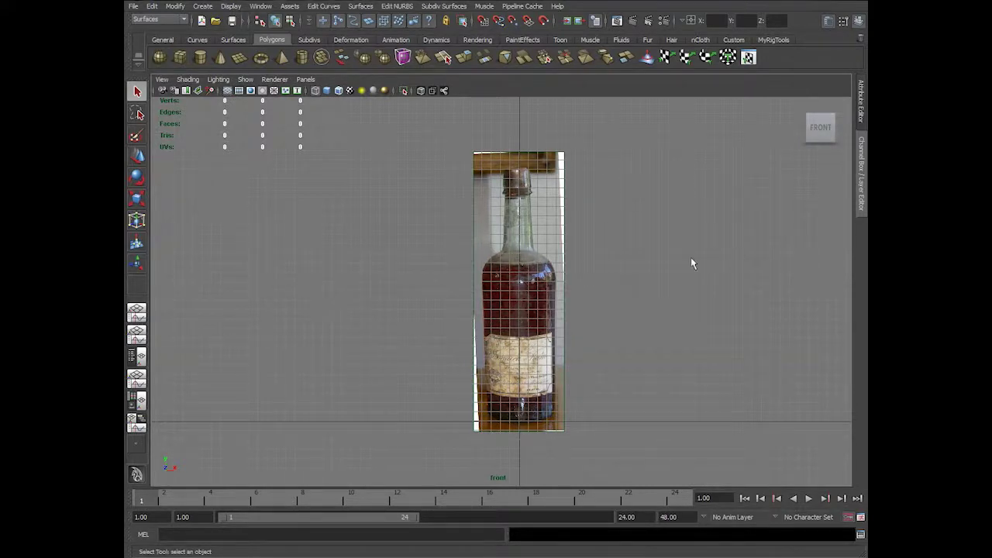
- Activate the CV Curve tool with a 3 Cubic curve degree and Uniform knot spacing
scroll(505, 262, "up", 2)
left_click(202, 5)
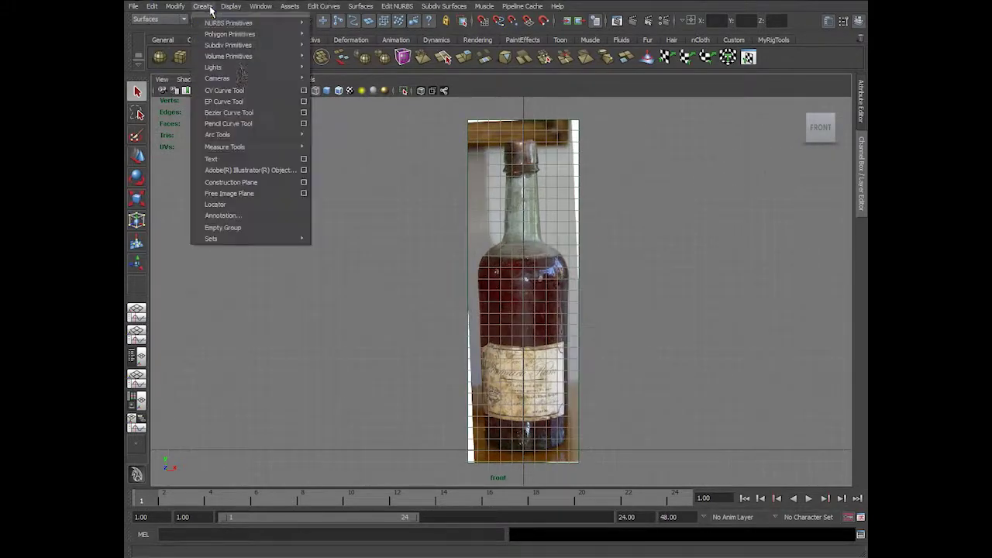
left_click(303, 90)
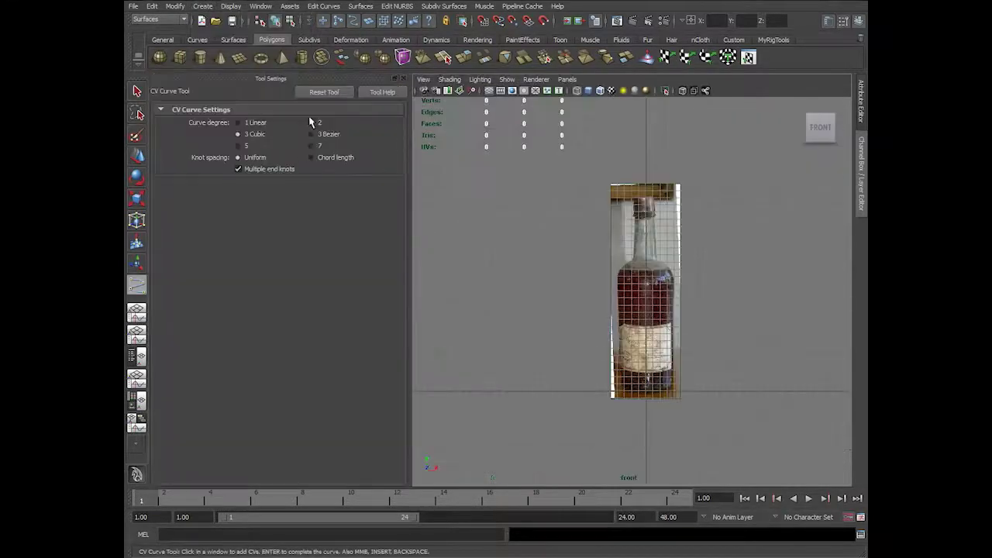
left_click(404, 79)
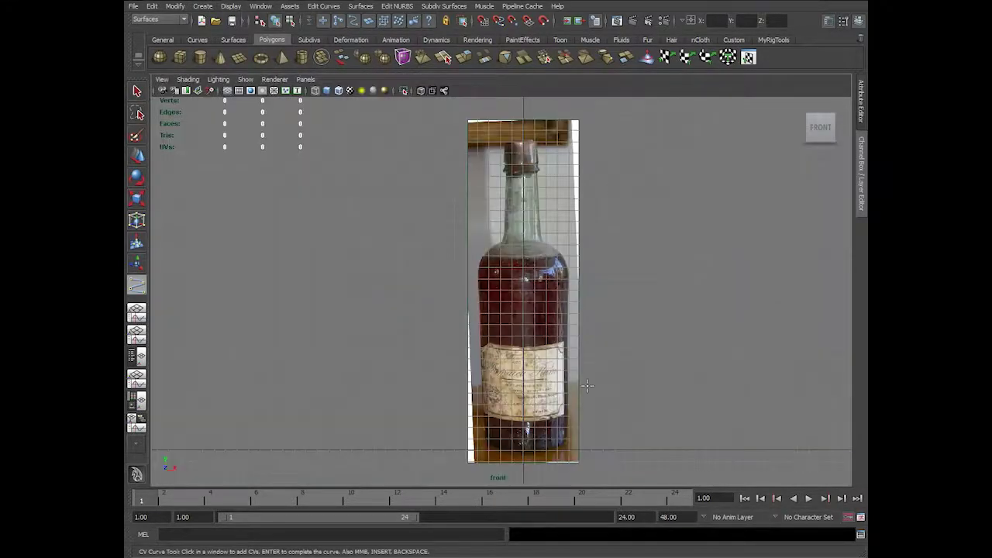
- Examine the bottle's outline in the front-view reference image, from the base up to the cap
middle_click_drag(570, 427, 557, 316, "alt")
scroll(525, 338, "up", 3)
middle_click_drag(633, 430, 445, 482, "alt")
scroll(507, 390, "up", 3)
scroll(454, 379, "down", 5)
scroll(341, 326, "down", 1)
middle_click_drag(483, 149, 482, 234, "alt")
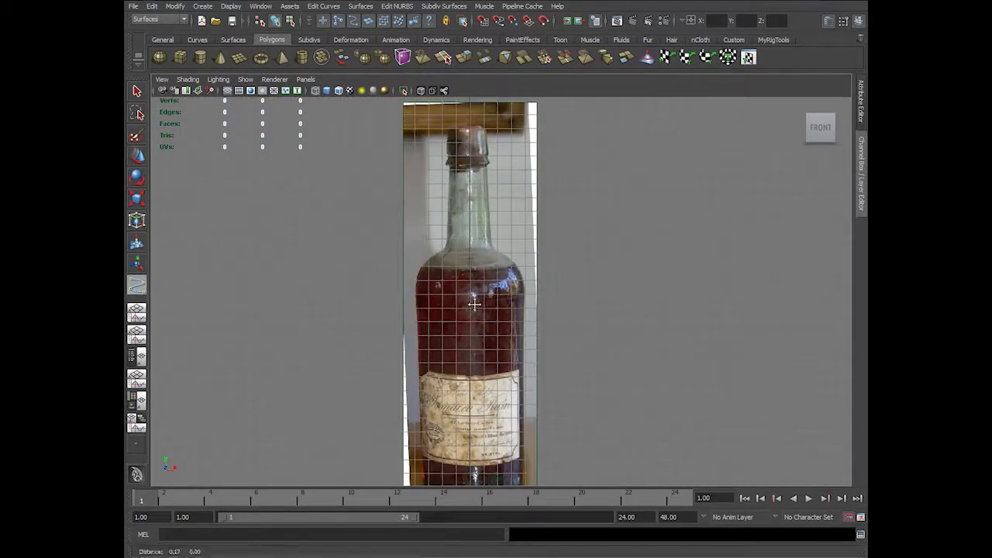
middle_click_drag(473, 303, 472, 147, "alt")
right_click_drag(471, 233, 558, 408, "alt")
right_click_drag(380, 341, 454, 408, "alt")
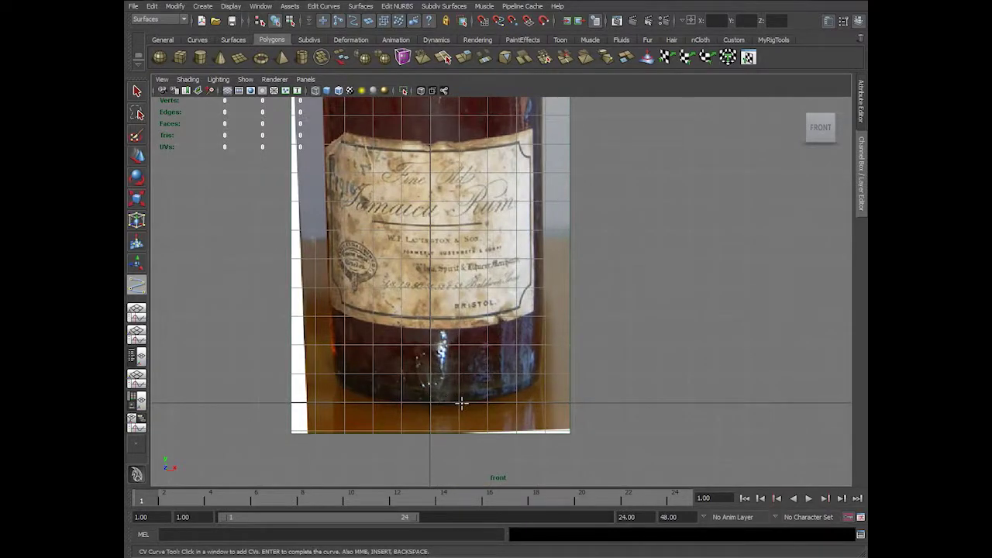
scroll(461, 403, "down", 2)
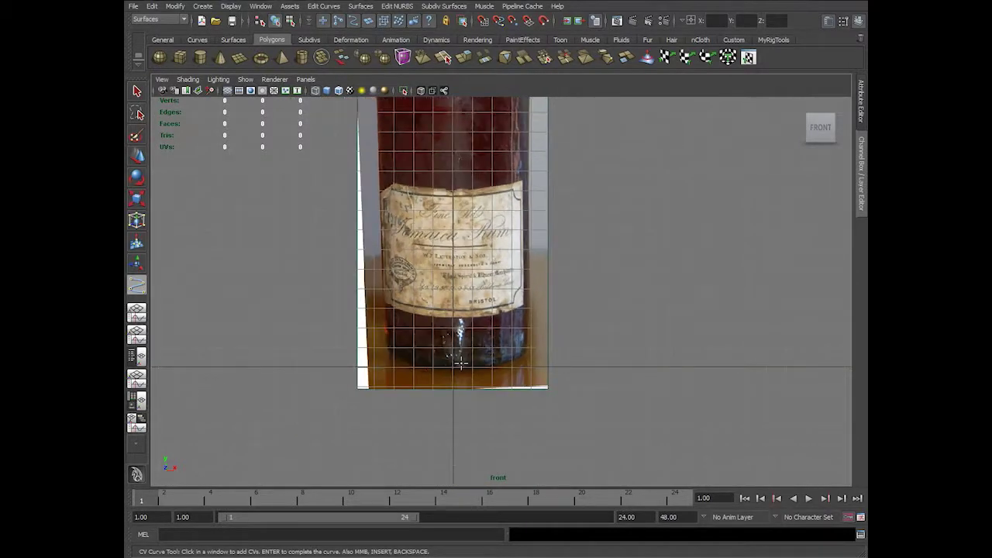
scroll(479, 415, "up", 1)
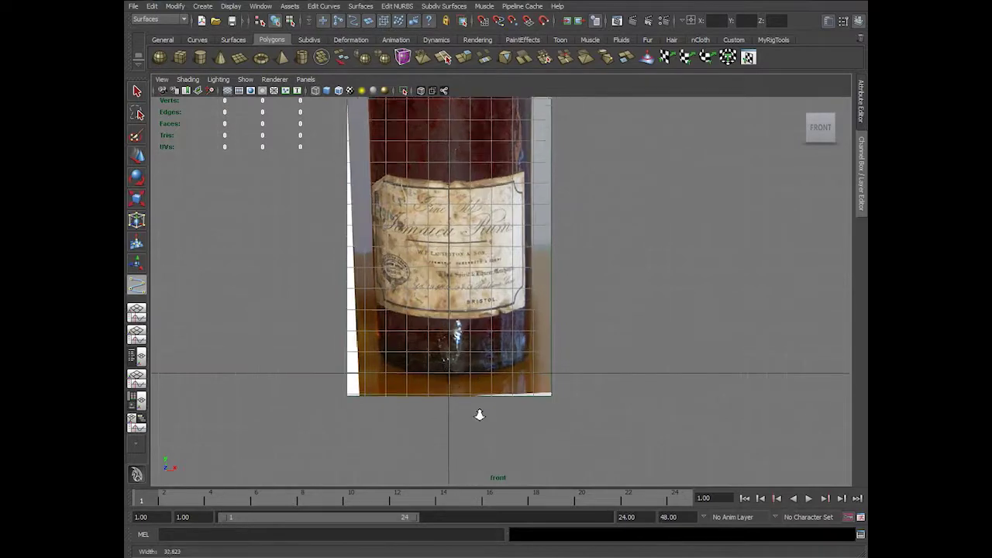
- Start the profile curve on the centre axis just above the base and trace it outward around the bottle's lower right corner
scroll(479, 415, "up", 3)
scroll(455, 436, "up", 2)
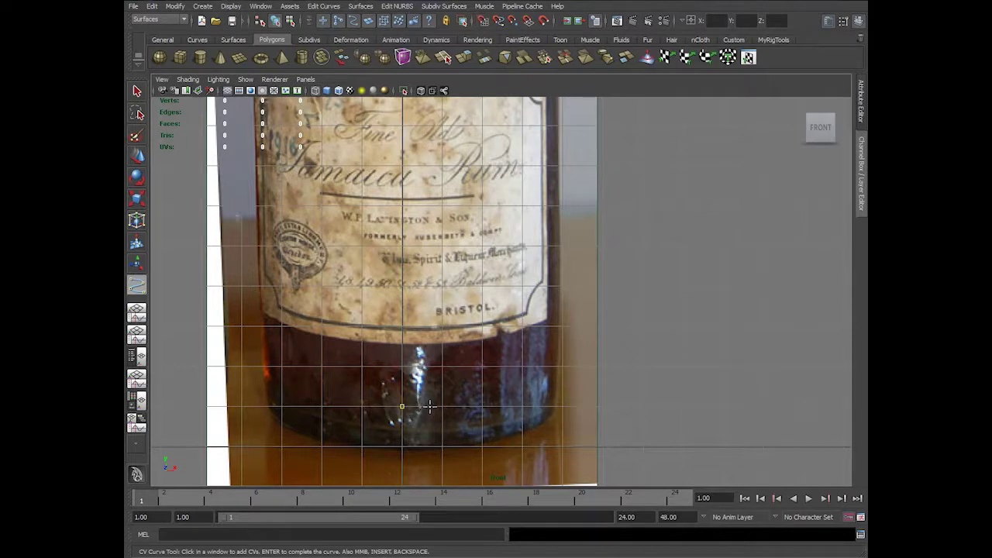
left_click(431, 406)
left_click(503, 414)
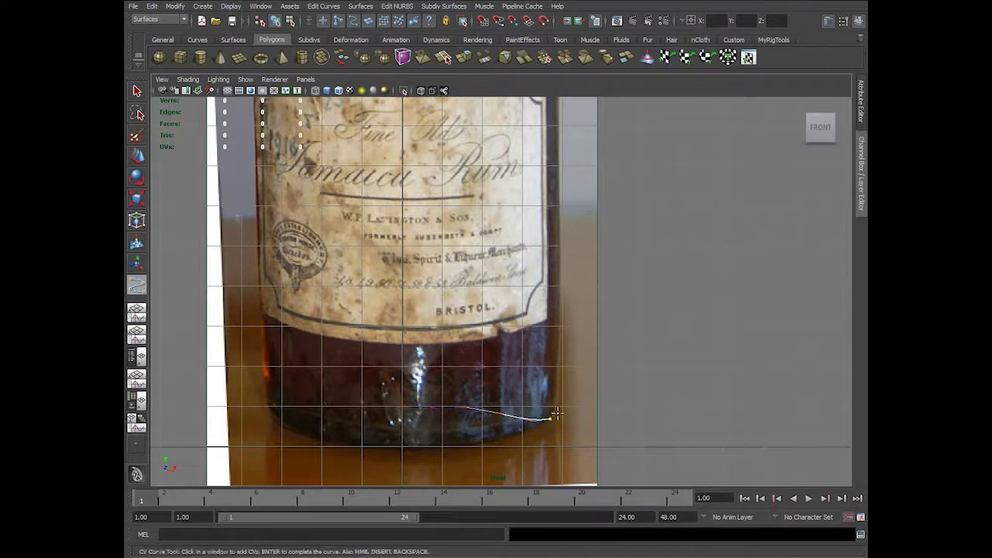
left_click(555, 415)
middle_click_drag(544, 400, 526, 424, "alt")
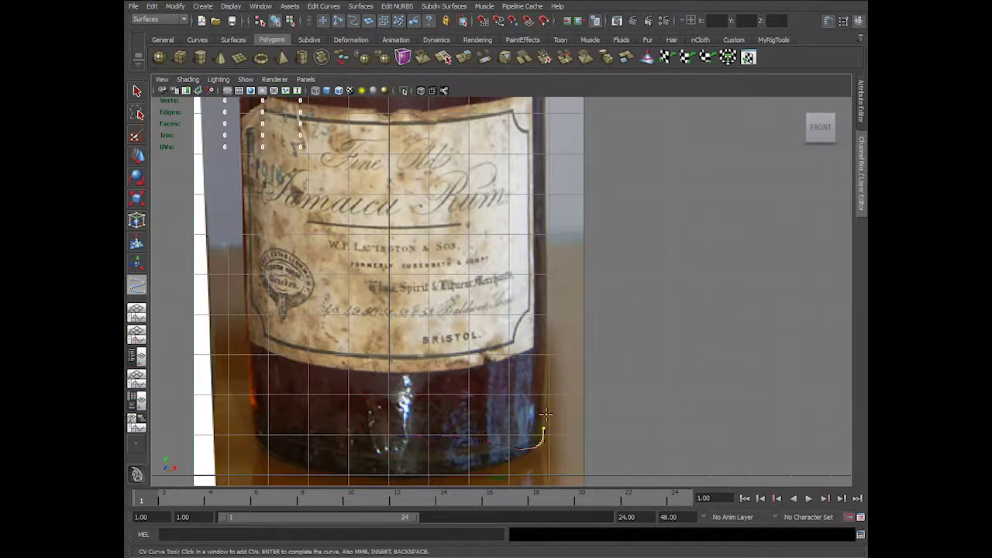
- Extend the profile curve along the straight right side of the body, past the label, up to the start of the shoulder
left_click(543, 300)
middle_click_drag(555, 262, 553, 382, "alt")
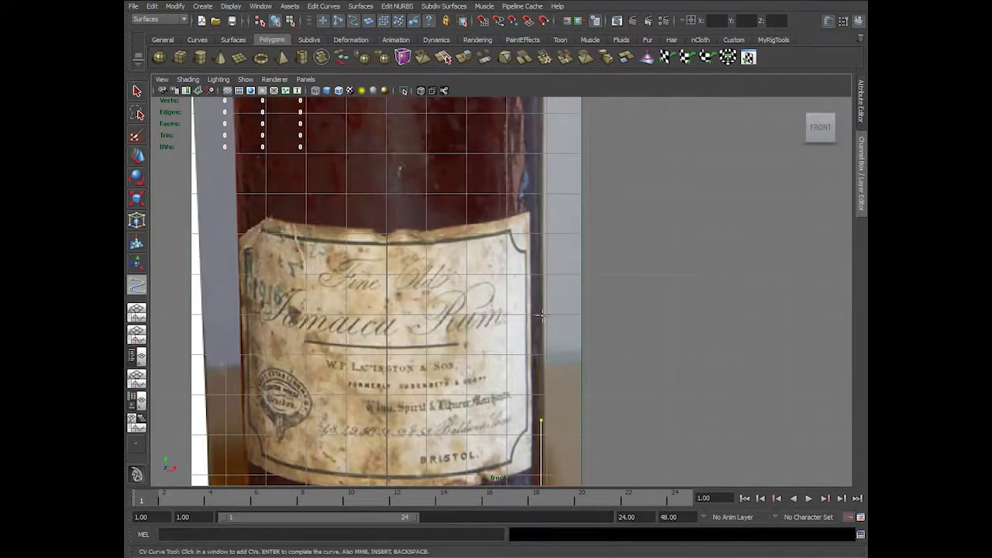
left_click(542, 315)
left_click(542, 210)
middle_click_drag(556, 182, 548, 411, "alt")
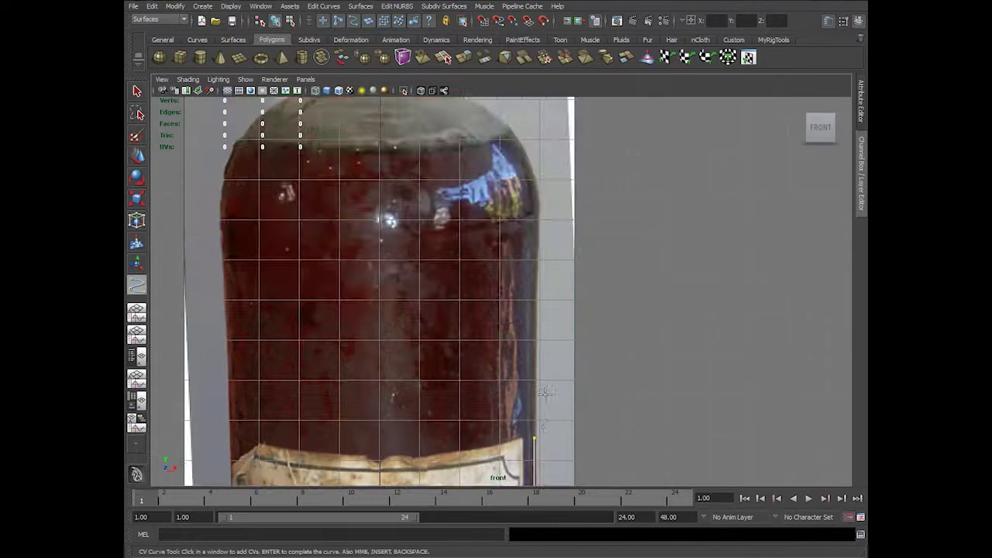
left_click(534, 314)
left_click(537, 220)
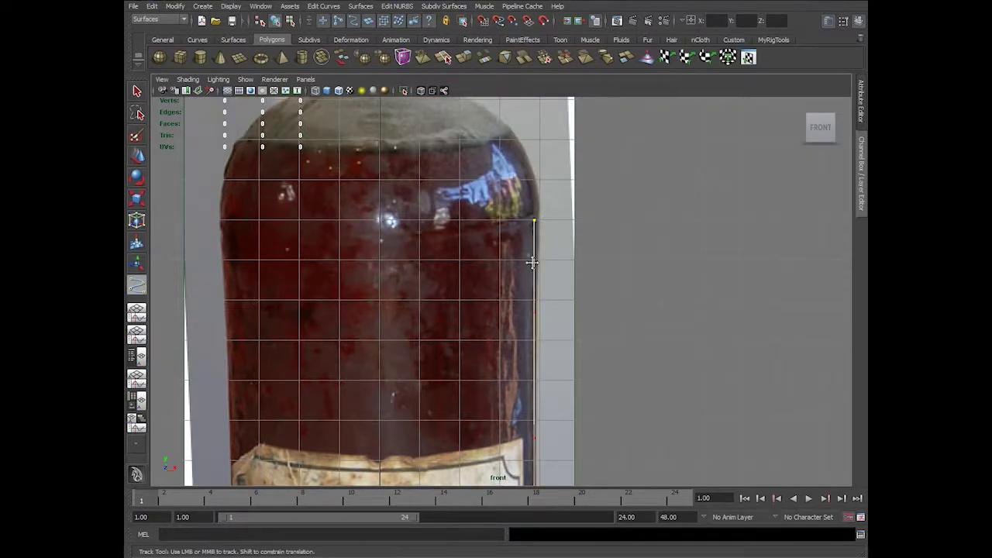
- Place closely spaced curve points at the small ledge where the body meets the shoulder, deleting and re-placing the misplaced ones
middle_click_drag(532, 261, 503, 359, "alt")
scroll(504, 359, "up", 3)
left_click(517, 321)
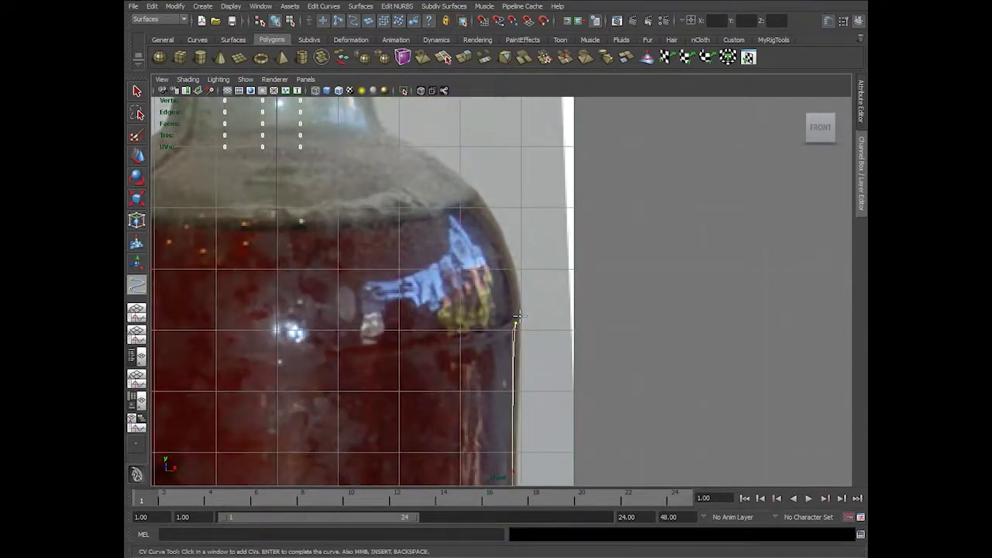
left_click(519, 317)
key("BackSpace")
key("BackSpace")
left_click(513, 326)
left_click(515, 318)
- Trace the rounded right contour of the shoulder upward with further curve points
middle_click_drag(521, 302, 519, 361, "alt")
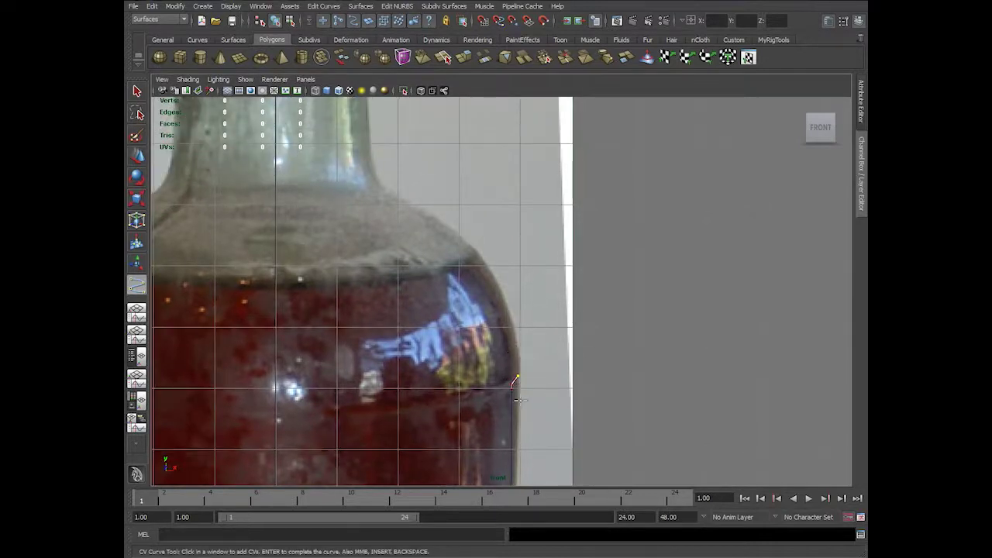
left_click(517, 400)
scroll(518, 400, "up", 2)
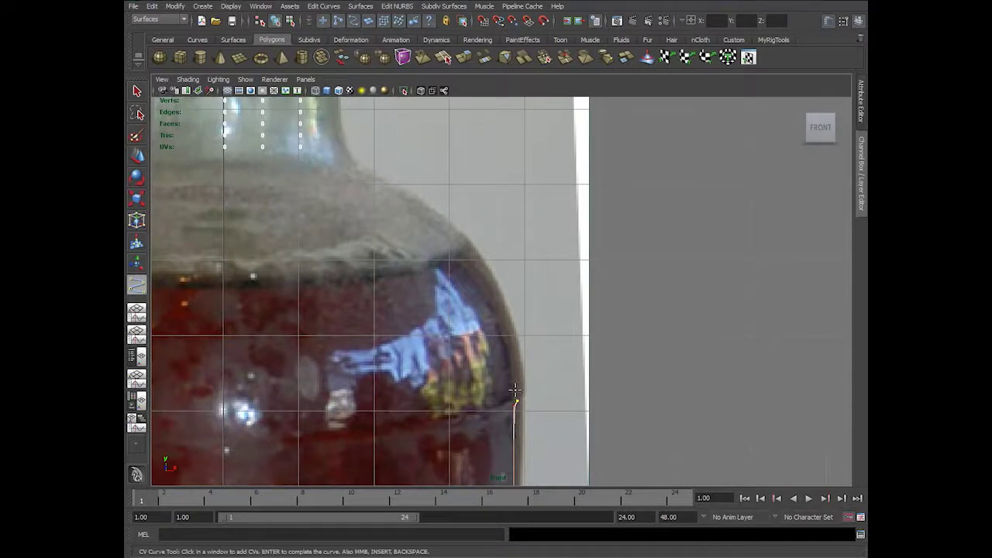
left_click(520, 379)
left_click_drag(509, 328, 507, 319)
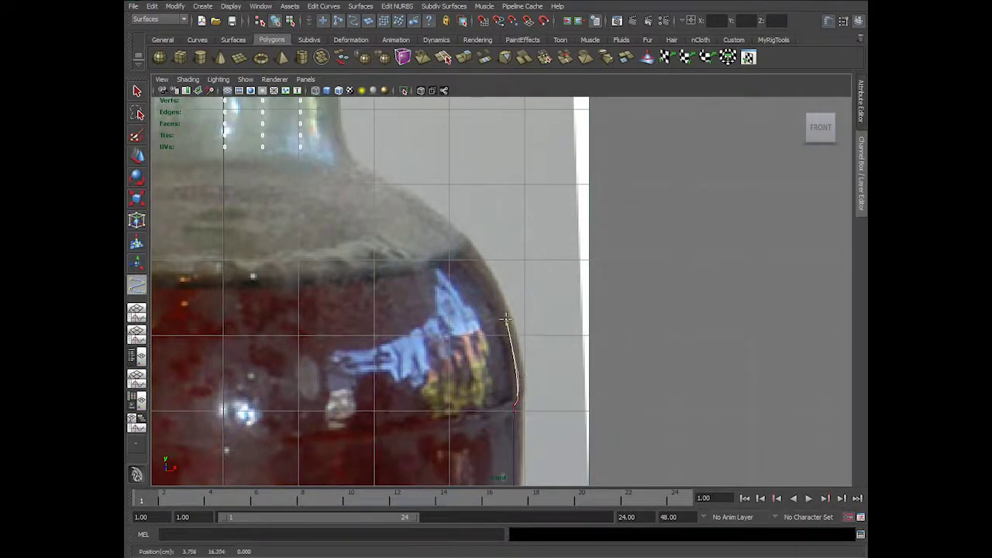
left_click_drag(491, 277, 481, 258)
middle_click_drag(460, 267, 486, 359, "alt")
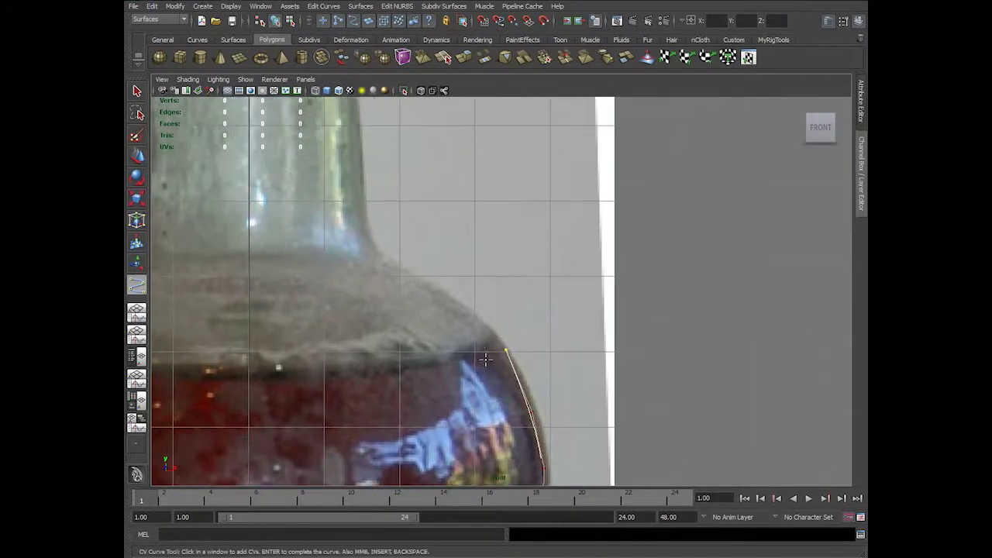
left_click_drag(456, 303, 450, 298)
- Trace the concave transition from the top of the shoulder into the base of the neck
middle_click_drag(439, 289, 488, 364, "alt")
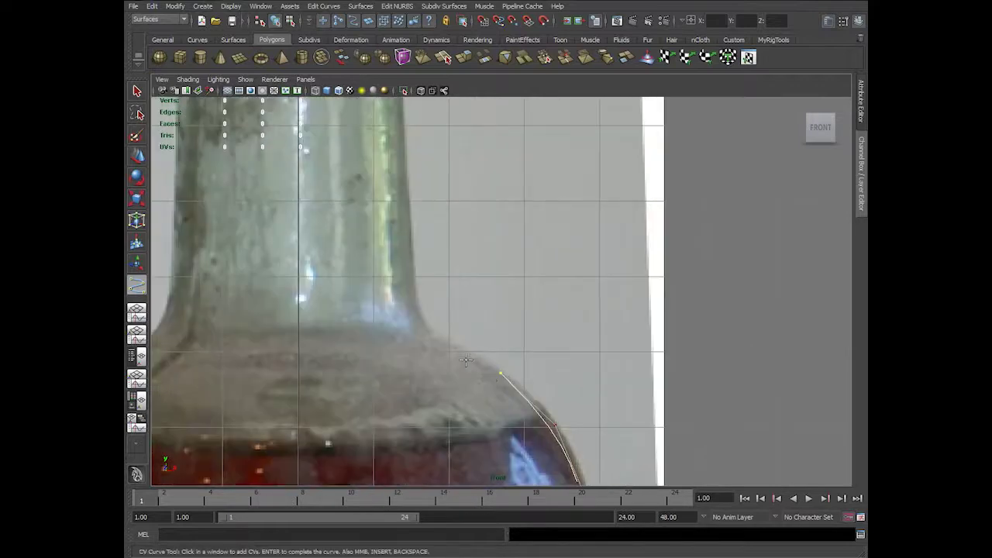
left_click_drag(446, 346, 434, 339)
left_click(418, 317)
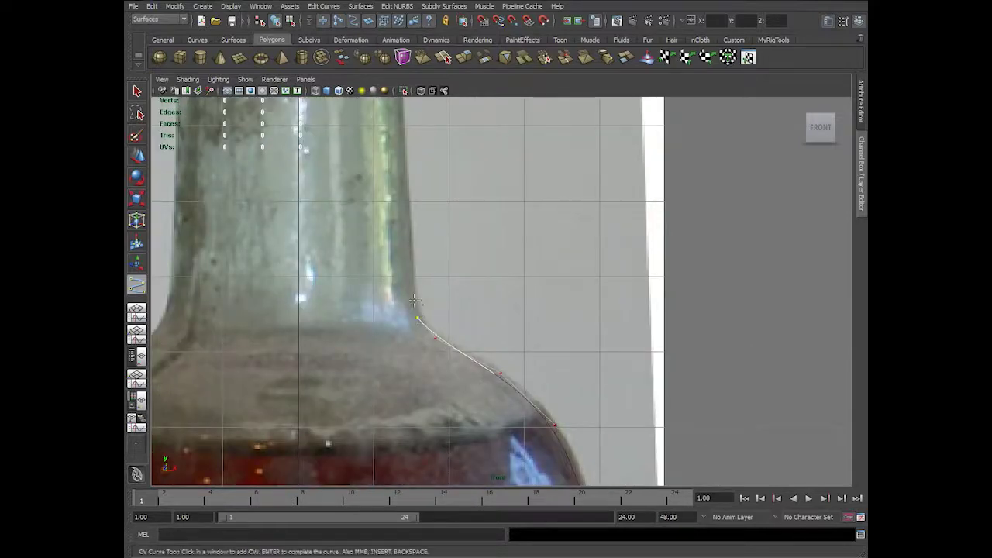
left_click(411, 288)
- Continue the curve along the neck's right side up to the underside of the collar ring, re-placing the uppermost point
middle_click_drag(411, 288, 425, 390, "alt")
left_click(420, 300)
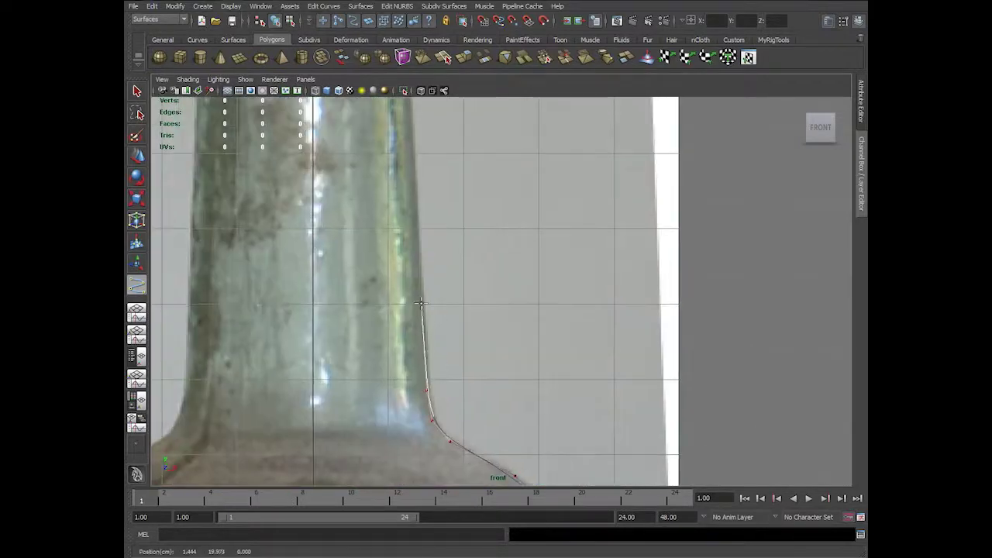
middle_click_drag(452, 318, 463, 466, "alt")
left_click_drag(425, 333, 426, 321)
middle_click_drag(426, 320, 441, 445, "alt")
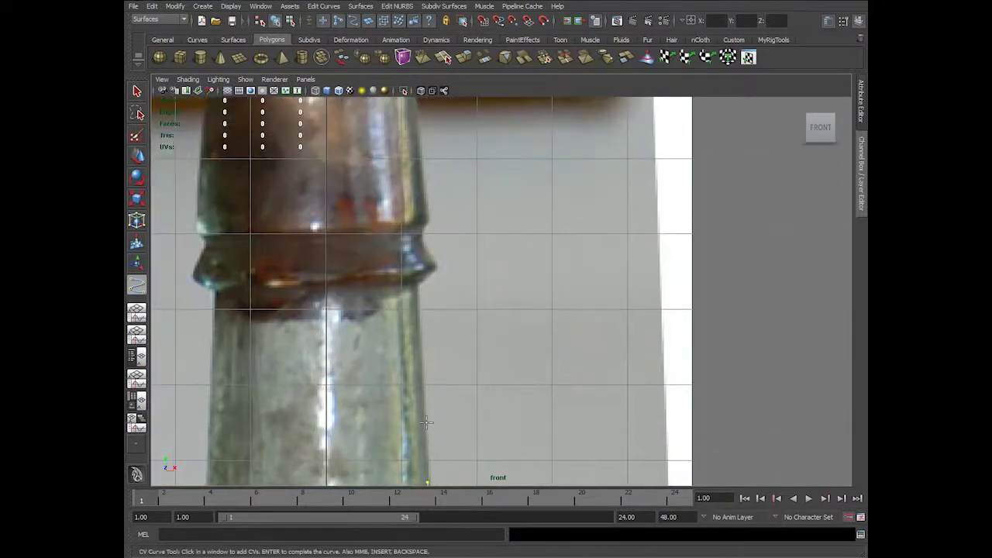
left_click(423, 406)
left_click(417, 296)
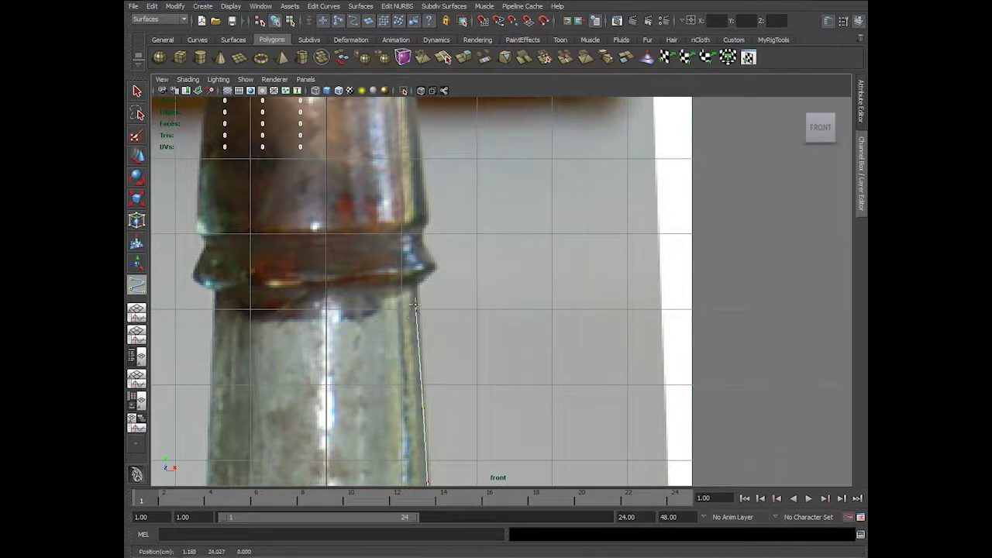
key("BackSpace")
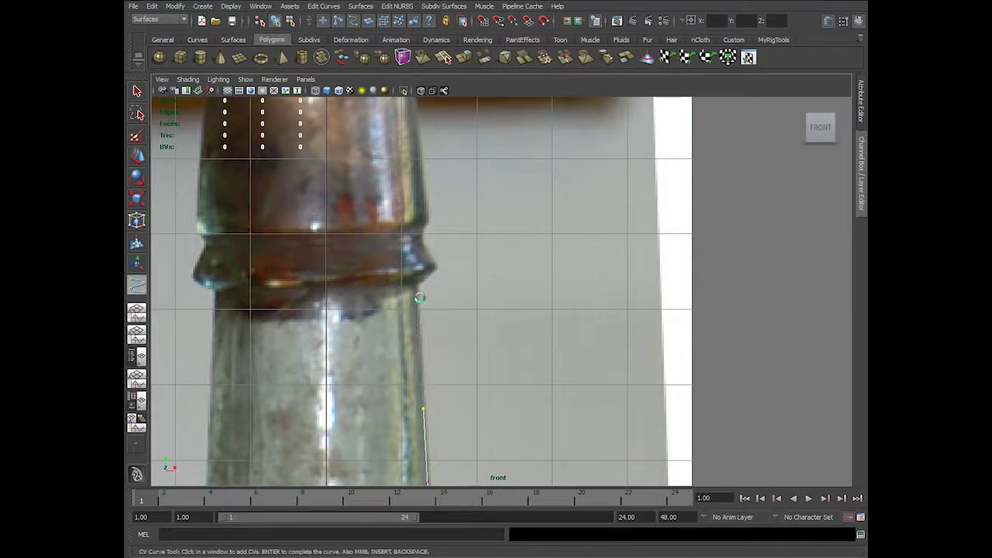
left_click_drag(417, 298, 414, 284)
left_click(414, 285)
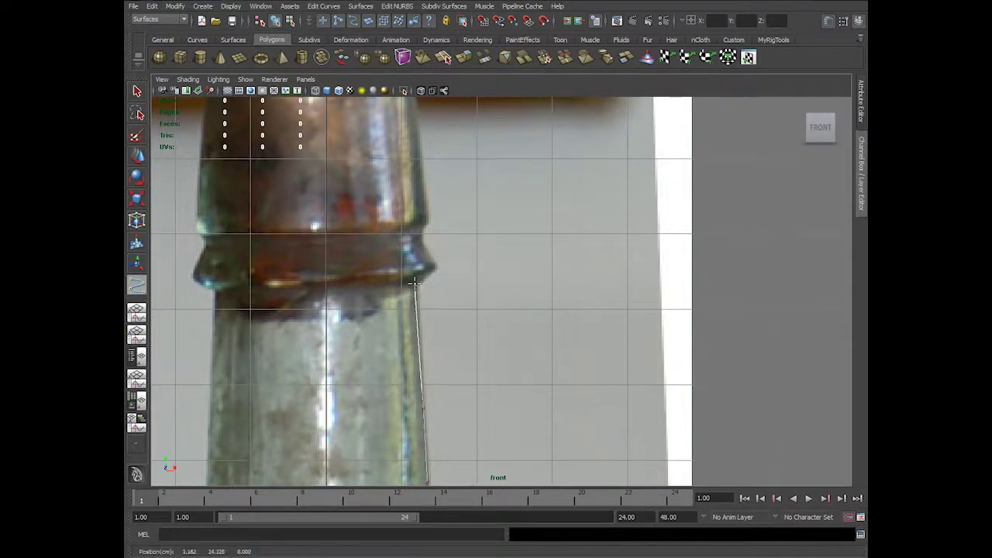
- Trace the pointed collar ring around the neck with closely spaced points, out to its tip and back in above it
left_click(417, 284)
left_click(431, 271)
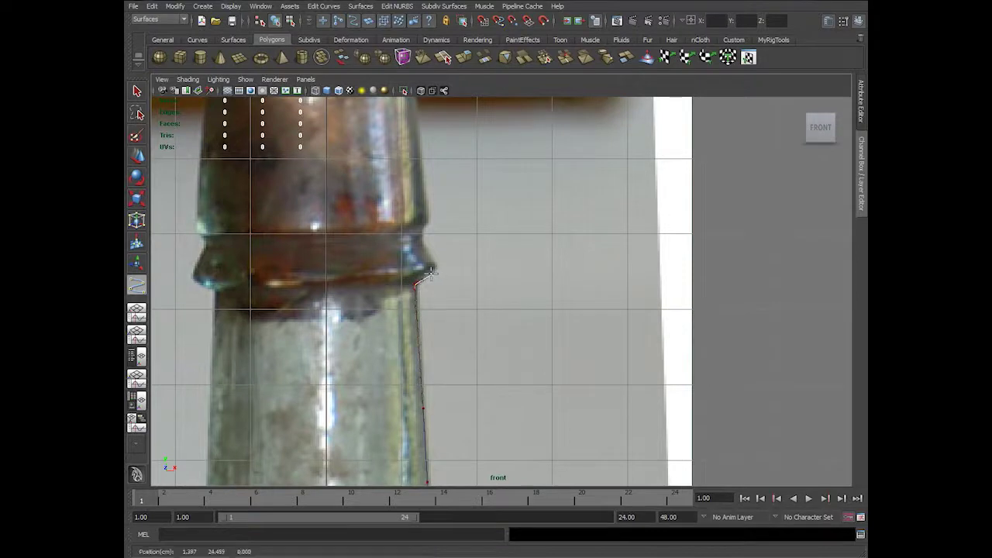
left_click(436, 268)
left_click(434, 263)
left_click(423, 246)
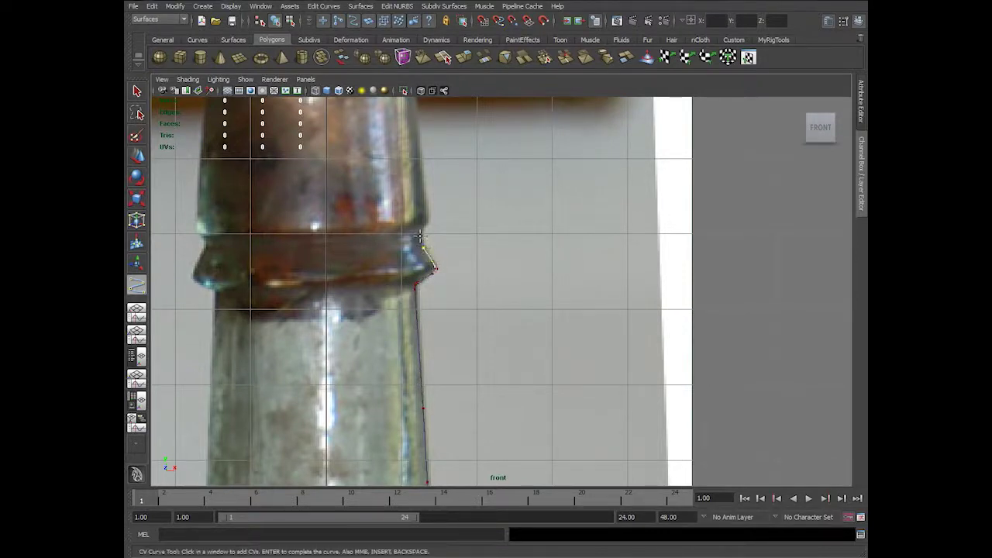
left_click(423, 233)
- Trace the narrow groove above the collar ring out to the lower edge of the bottle's lip
middle_click_drag(427, 235, 428, 292, "alt")
scroll(428, 292, "up", 3)
left_click(397, 277)
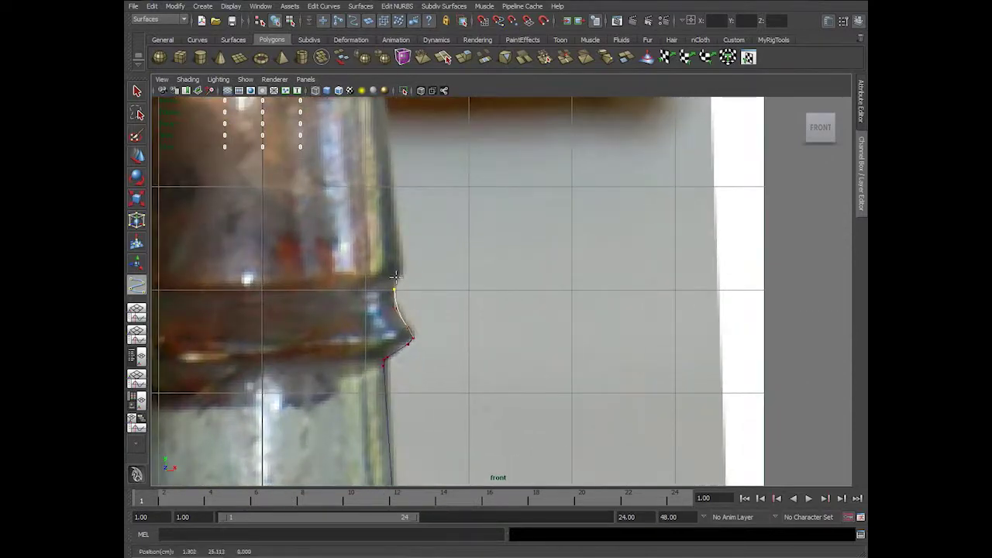
left_click(396, 276)
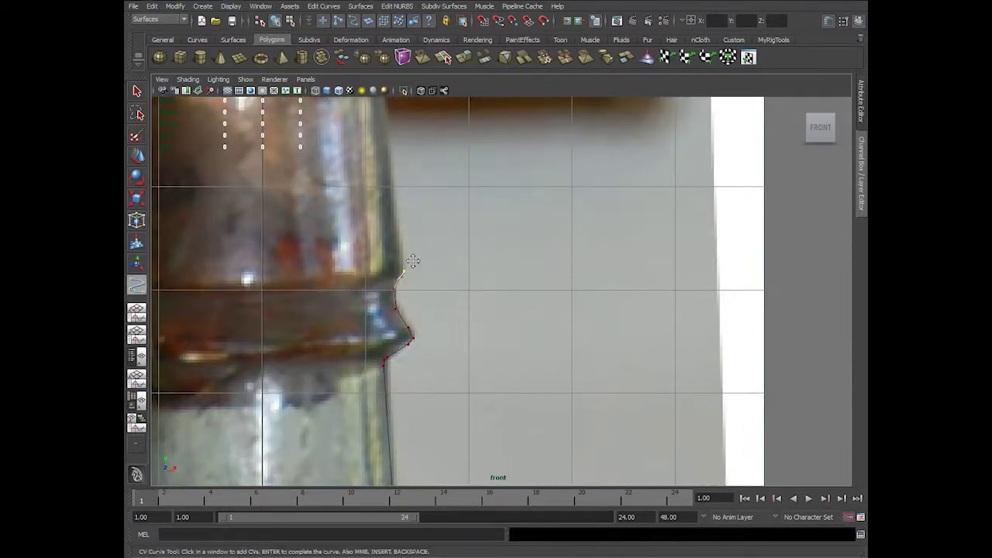
- Trace the lip's right side up to its top corner and remove the surplus points placed inward along the rim
middle_click_drag(411, 262, 452, 291, "alt")
left_click(437, 250)
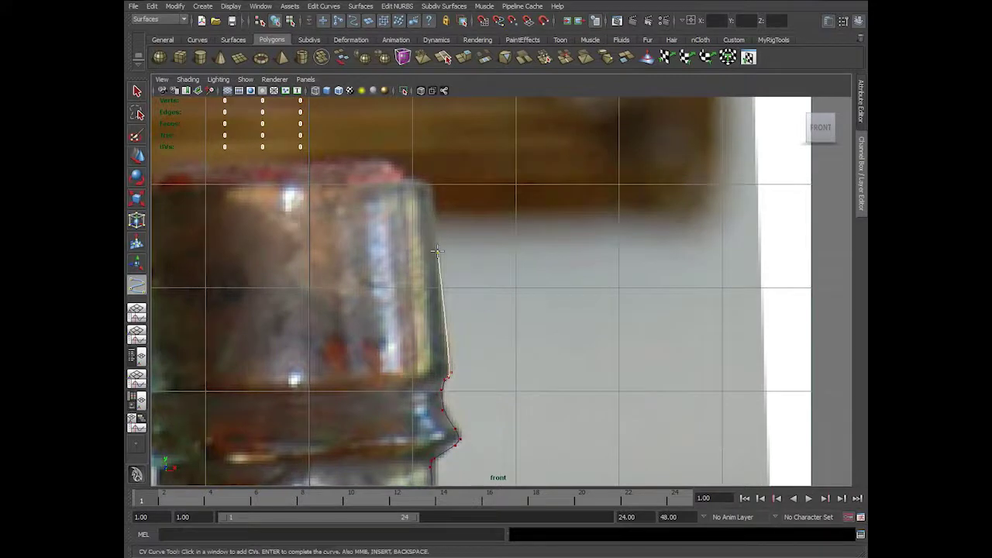
left_click(420, 182)
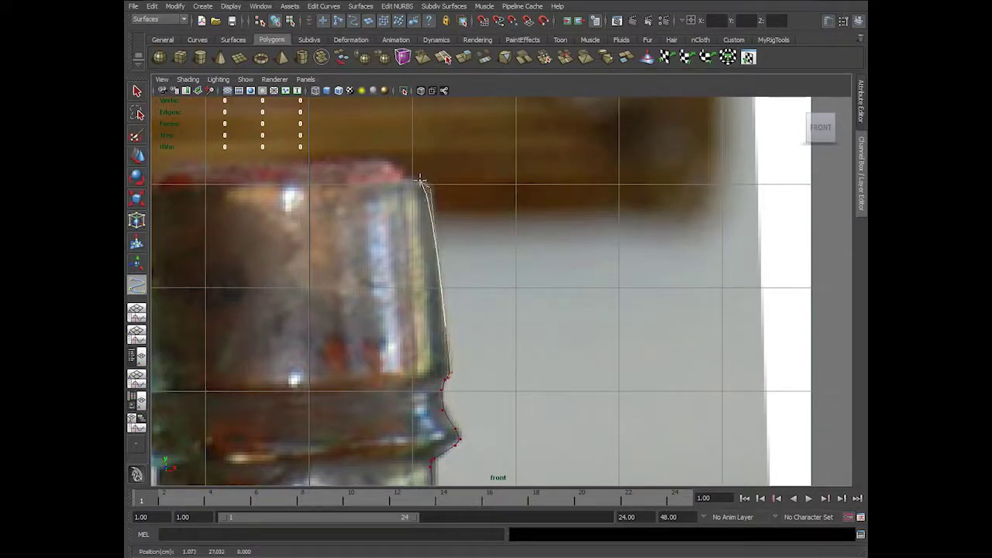
left_click(412, 181)
key("BackSpace")
key("BackSpace")
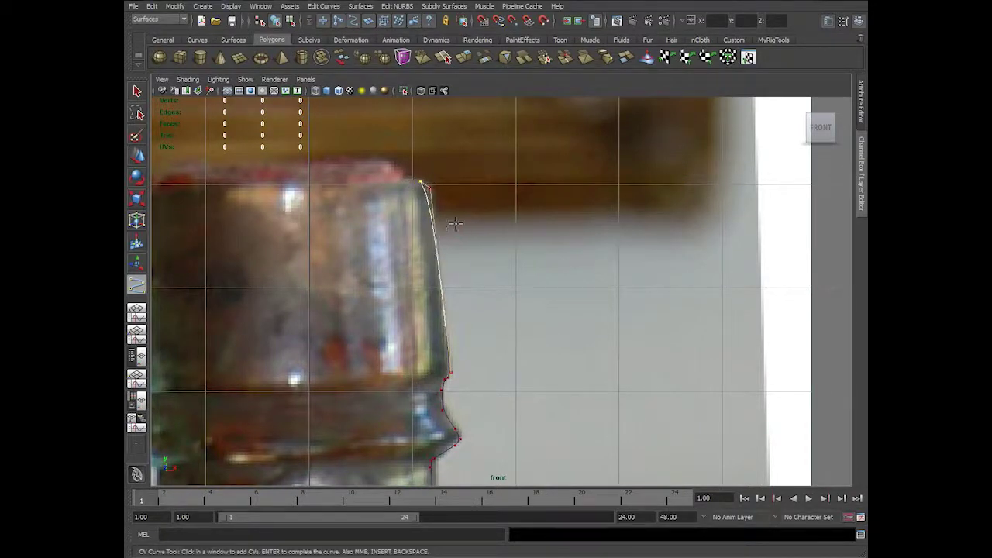
- Round the curve over the top rim of the lip and turn it downward inside, re-placing the innermost rim point
left_click(420, 178)
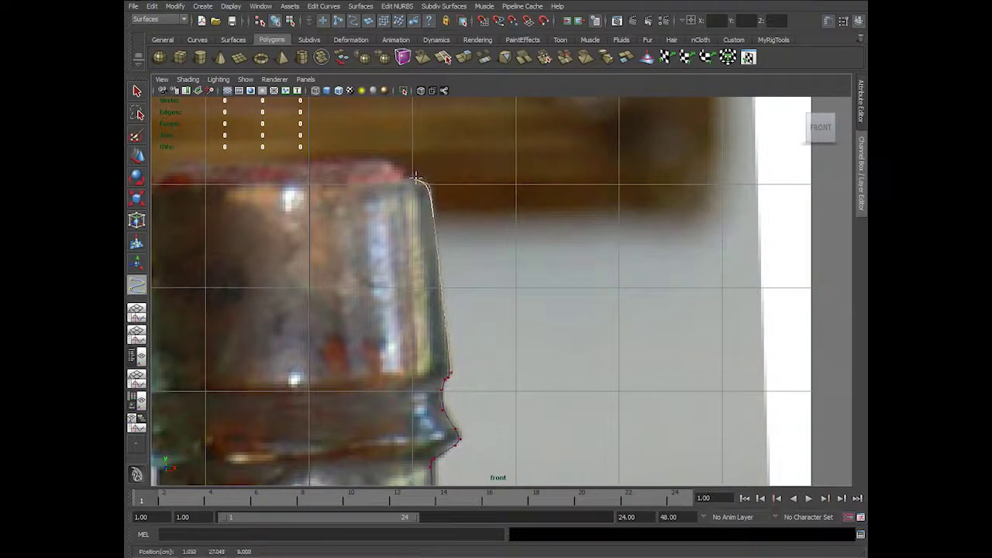
left_click(411, 183)
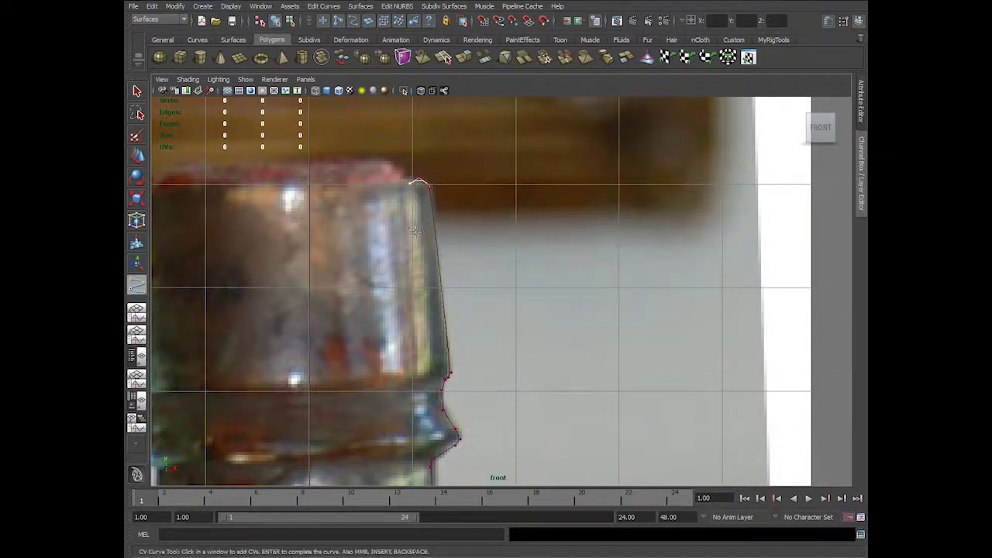
key("BackSpace")
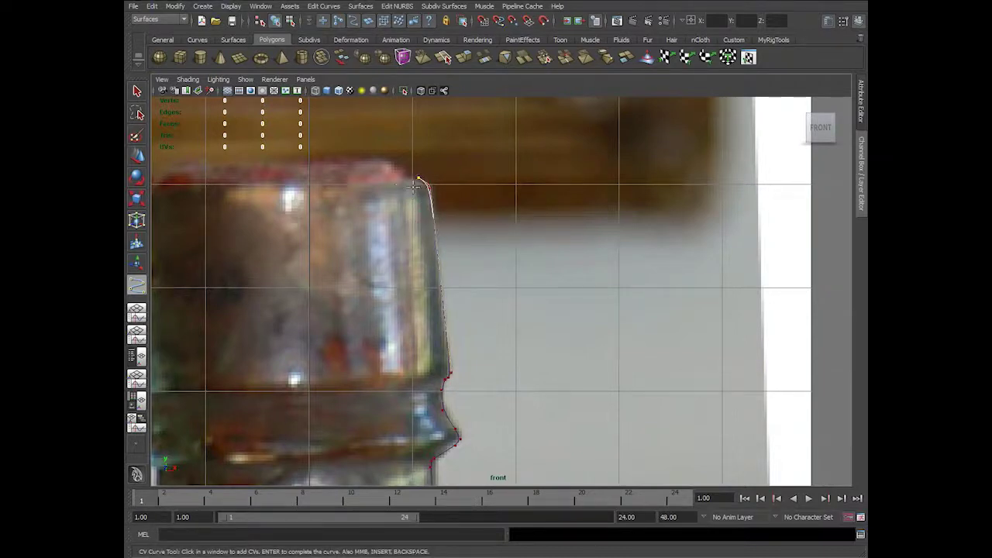
left_click(411, 184)
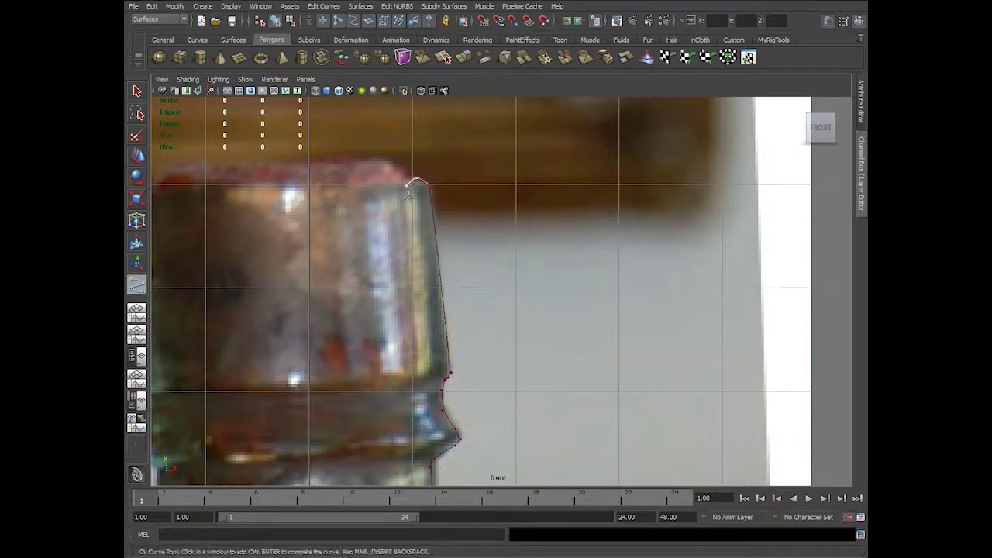
left_click(409, 199)
- Run the inner wall down inside the lip, undoing the lowest point and re-placing it higher, above the groove
left_click(418, 276)
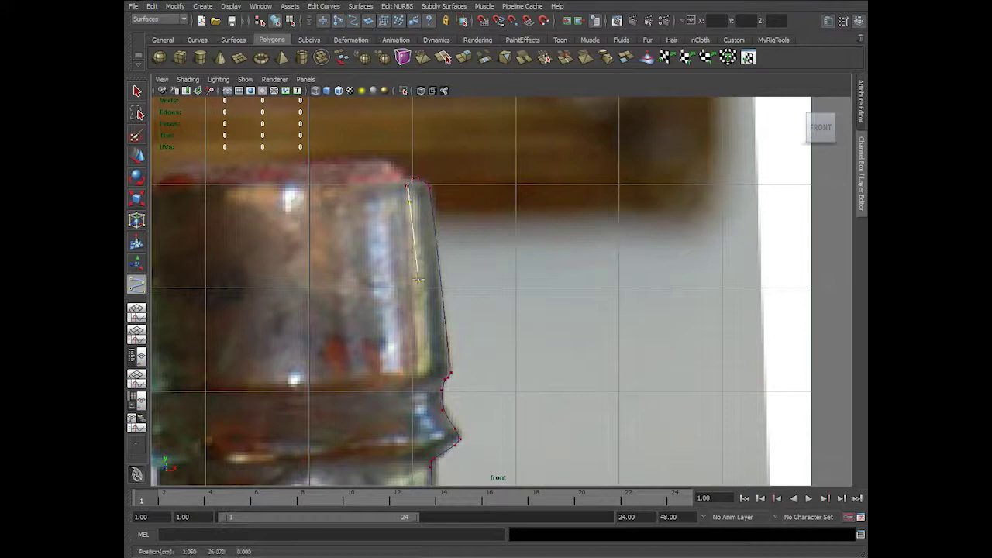
left_click(421, 380)
middle_click_drag(421, 383, 432, 268, "alt")
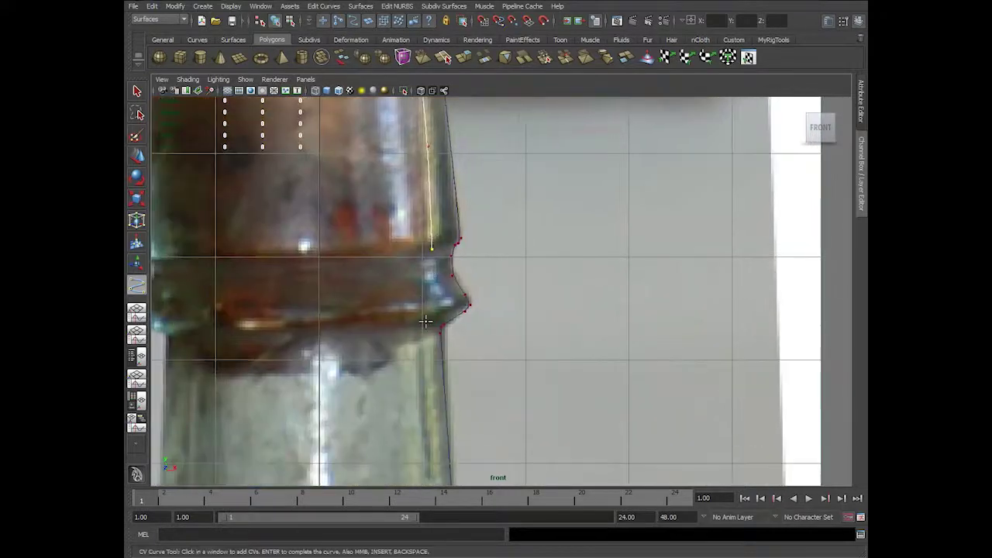
middle_click_drag(424, 331, 429, 361, "alt")
key("ctrl+z")
key("ctrl+z")
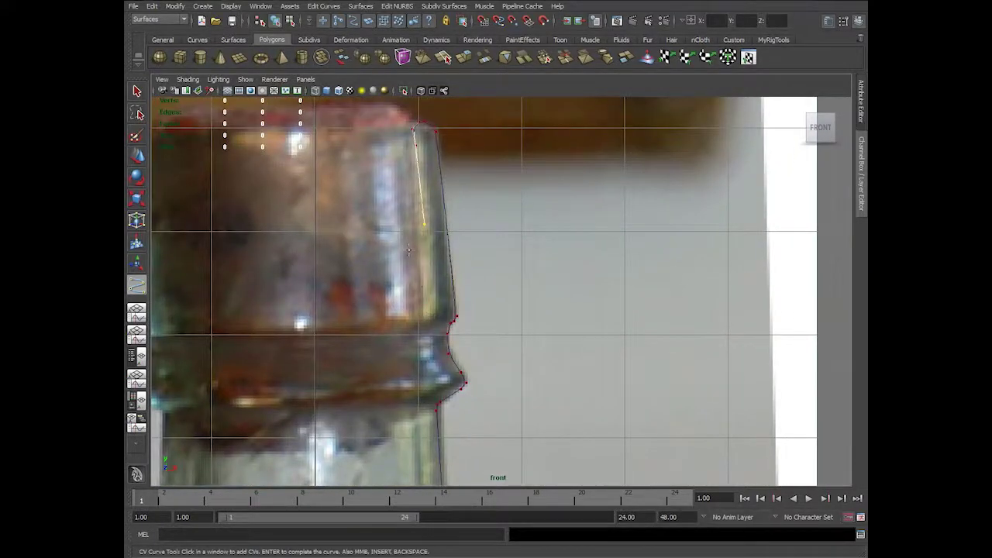
left_click(426, 287)
left_click_drag(426, 286, 421, 298)
- Continue the inner wall straight down past the collar ring and along the neck, just inside the outer profile
middle_click_drag(431, 326, 435, 131, "alt")
right_click_drag(511, 287, 459, 277, "alt")
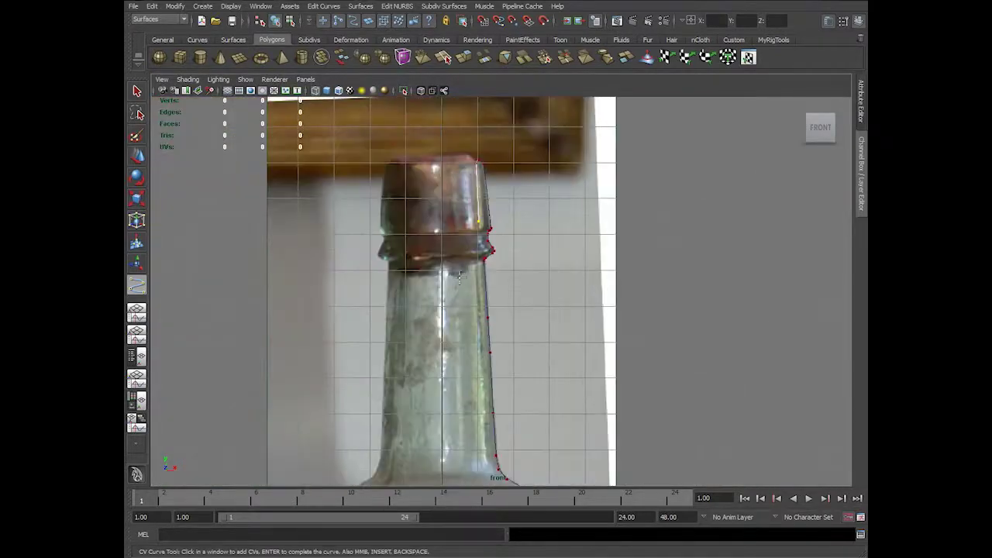
scroll(460, 277, "up", 5)
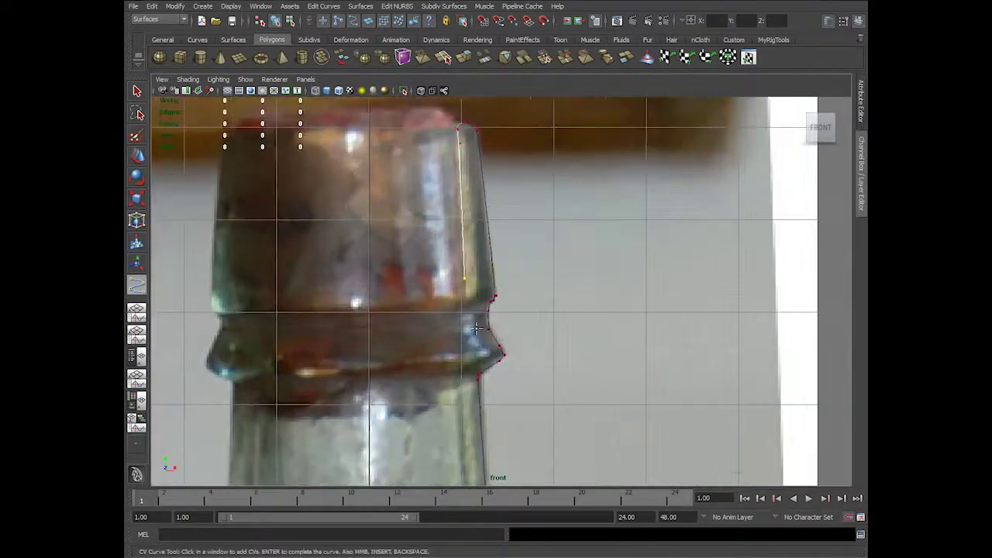
left_click_drag(476, 329, 463, 392)
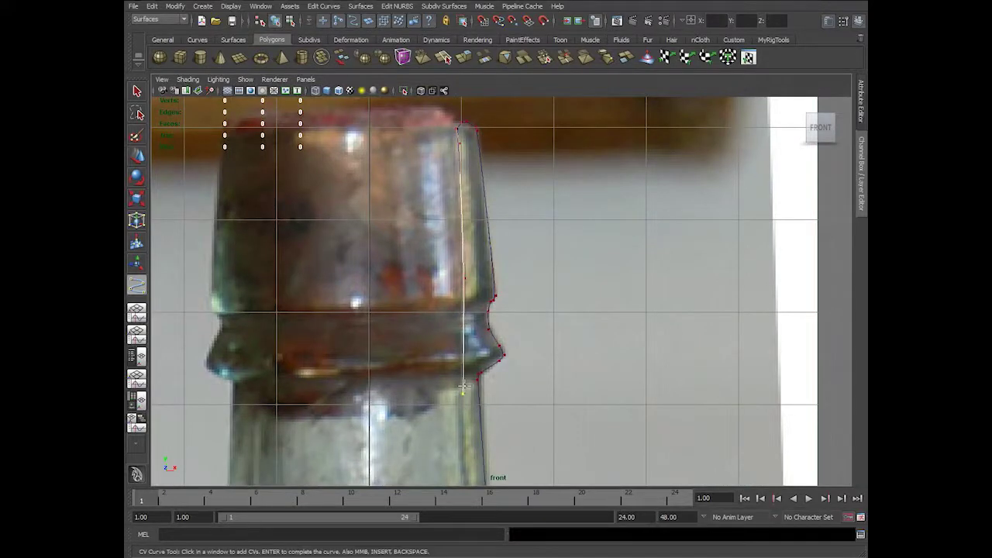
middle_click_drag(465, 385, 496, 143, "alt")
left_click_drag(501, 345, 508, 372)
- Extend the inner wall down the lower neck and bend it outward at the neck's base, parallel to the outer curve
middle_click_drag(509, 372, 504, 121, "alt")
scroll(504, 120, "up", 1)
left_click_drag(507, 191, 512, 267)
middle_click_drag(512, 269, 507, 157, "alt")
left_click_drag(514, 265, 517, 284)
left_click(515, 277)
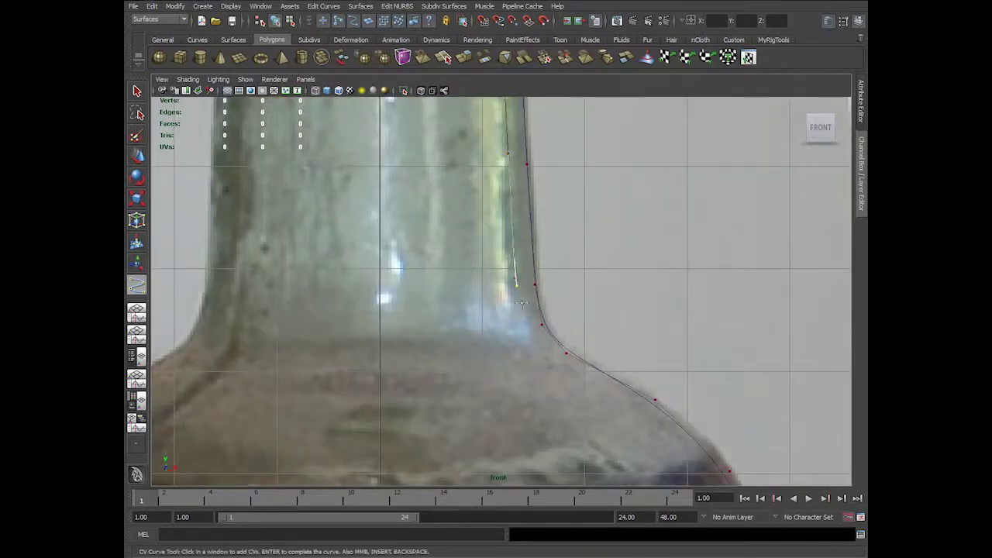
left_click(555, 368)
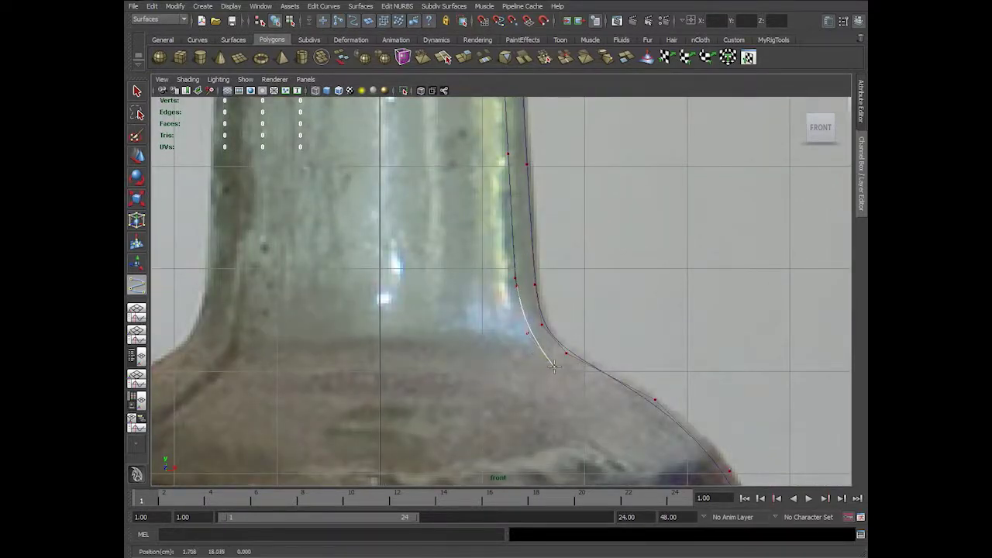
- Trace the inner wall around the shoulder and down into the straight body, slightly inside the outer profile
scroll(588, 314, "up", 1)
middle_click_drag(611, 410, 526, 184, "alt")
left_click(620, 317)
left_click_drag(585, 261, 602, 258)
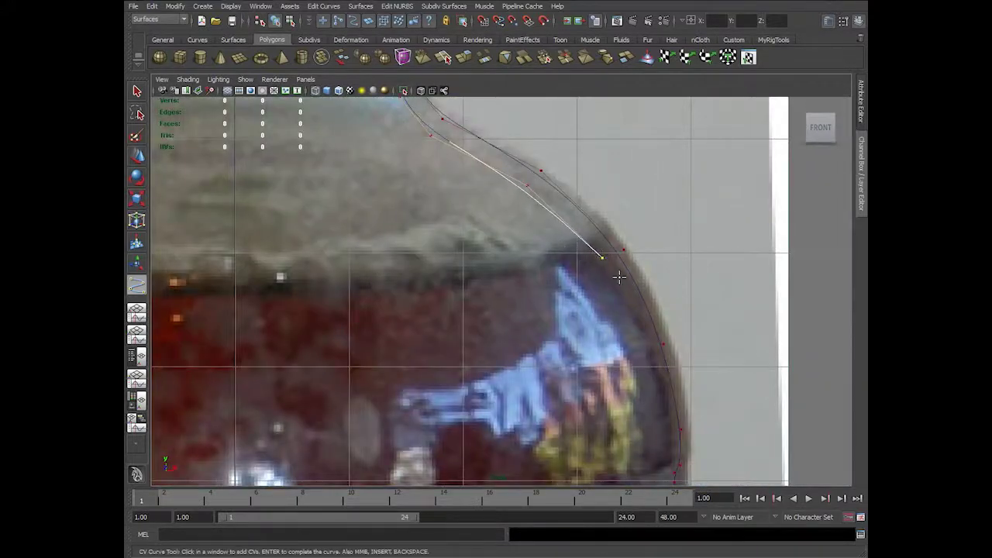
middle_click_drag(611, 286, 551, 138, "alt")
left_click_drag(553, 196, 587, 195)
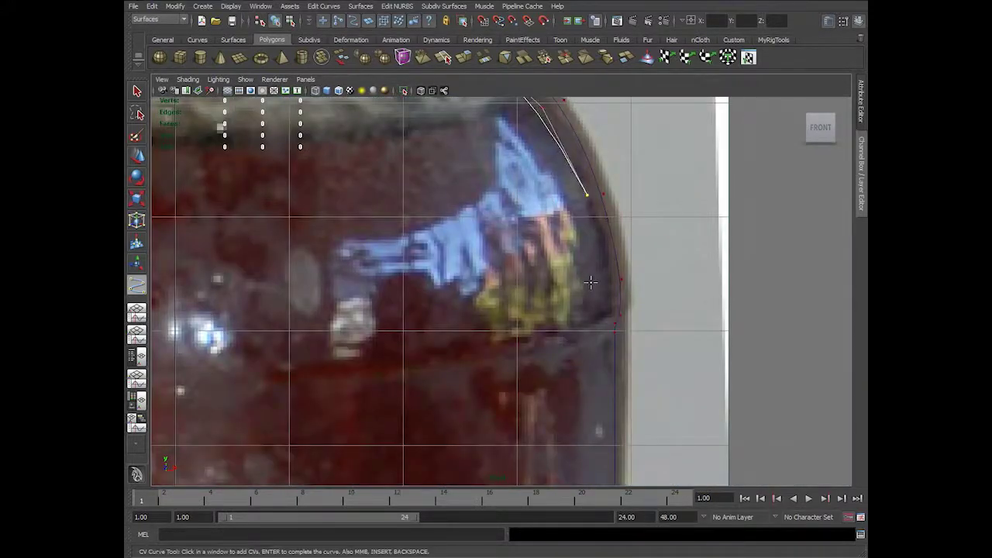
left_click_drag(592, 284, 598, 292)
middle_click_drag(595, 337, 585, 218, "alt")
left_click_drag(581, 321, 587, 328)
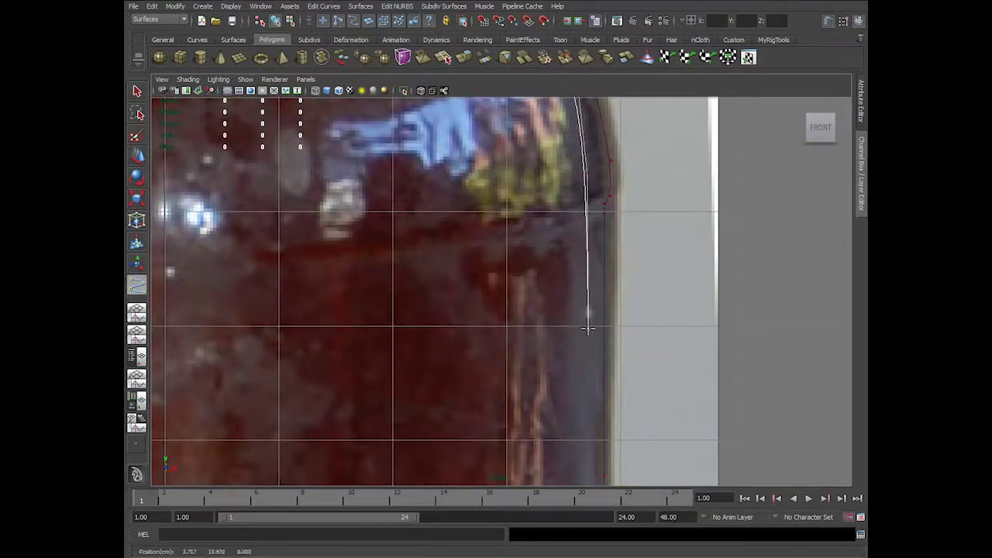
- Continue the inner wall down the upper body to just above the label's top corner
middle_click_drag(582, 398, 589, 232, "alt")
left_click(585, 303)
left_click_drag(585, 303, 594, 309)
middle_click_drag(588, 302, 595, 135, "alt")
left_click_drag(596, 300, 602, 305)
middle_click_drag(604, 404, 595, 194, "alt")
left_click(593, 266)
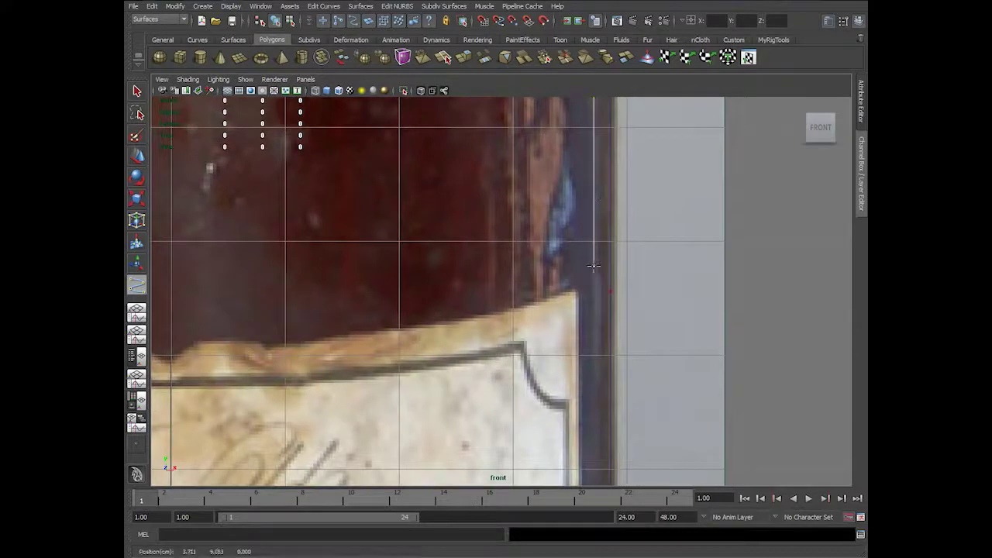
- Extend the inner wall straight down beside the label to its lower edge
middle_click_drag(592, 375, 611, 169, "alt")
scroll(611, 169, "down", 5)
middle_click_drag(600, 264, 614, 301, "alt")
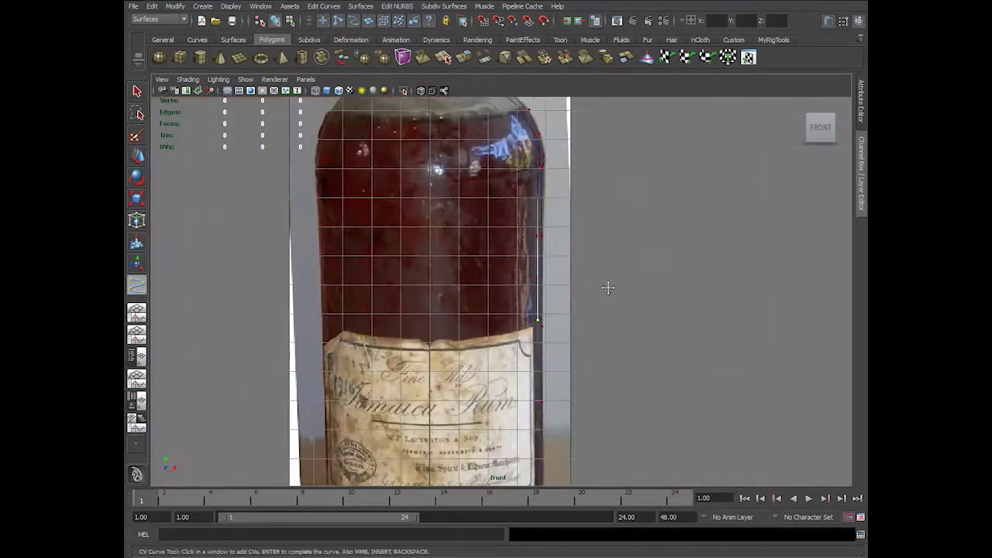
scroll(607, 287, "up", 2)
middle_click_drag(605, 350, 637, 165, "alt")
middle_click_drag(566, 241, 515, 287, "alt")
scroll(539, 251, "up", 2)
scroll(545, 232, "up", 2)
middle_click_drag(556, 178, 554, 323, "alt")
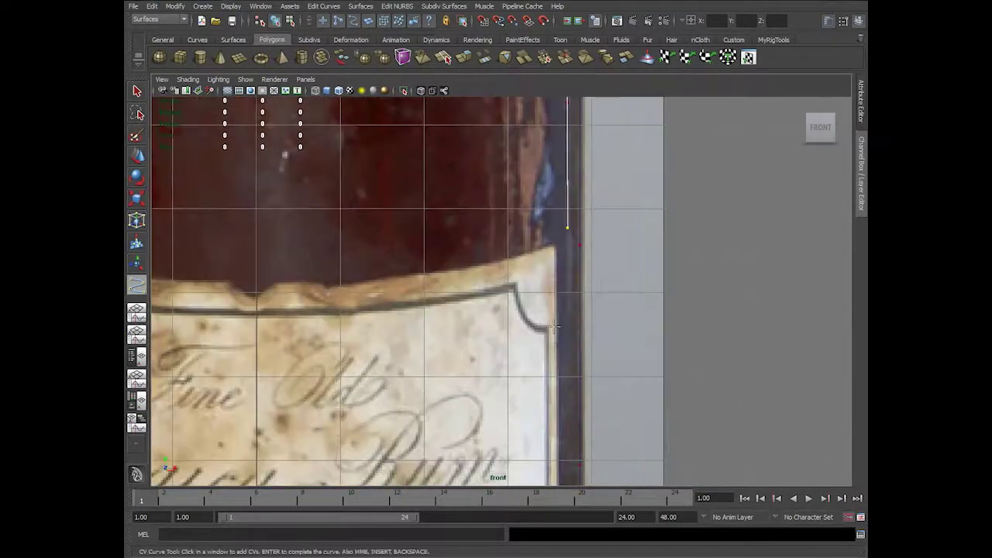
left_click_drag(564, 370, 569, 391)
middle_click_drag(568, 310, 576, 151, "alt")
left_click_drag(547, 390, 564, 419)
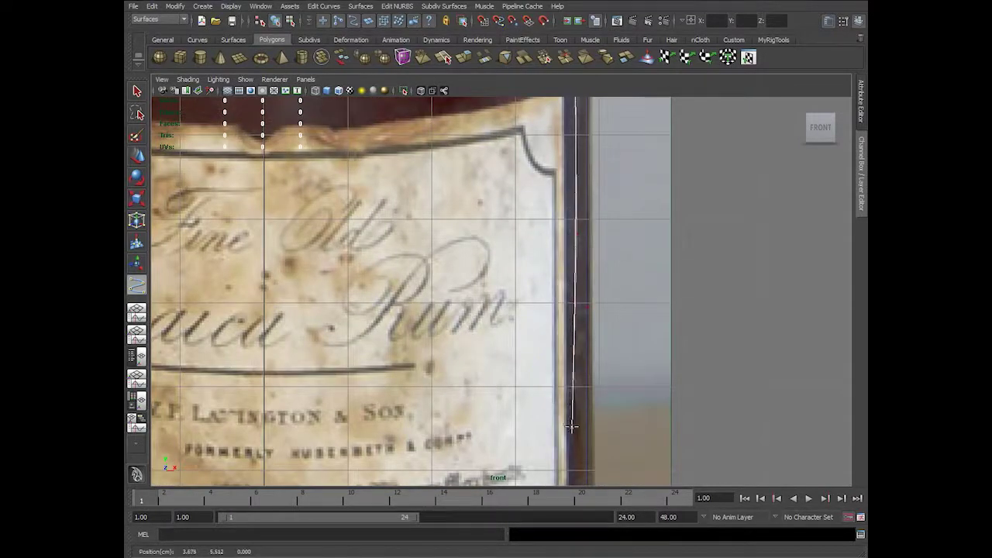
middle_click_drag(571, 426, 577, 227, "alt")
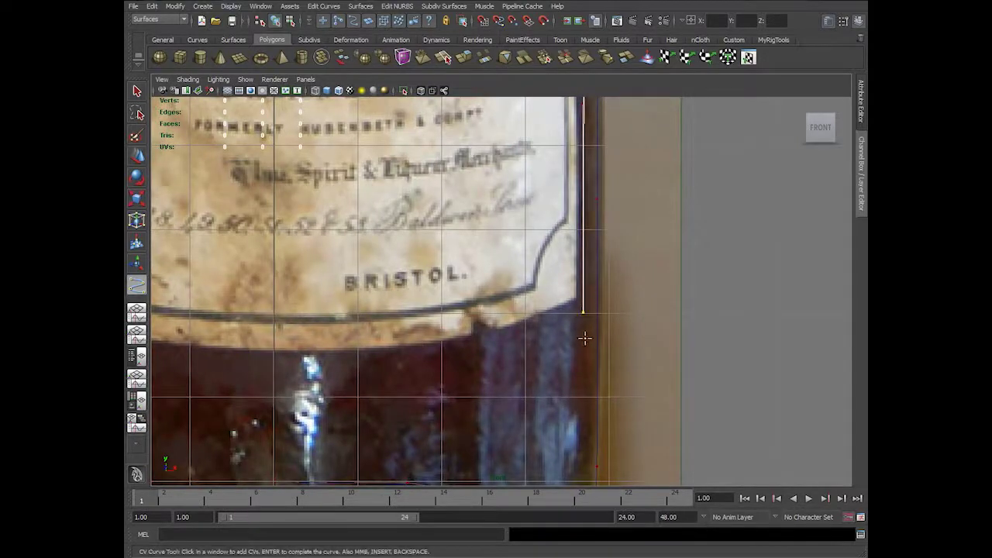
- Carry the inner wall down near the base and form its tight inner corner, turning the curve inward and upward
middle_click_drag(583, 430, 594, 287, "alt")
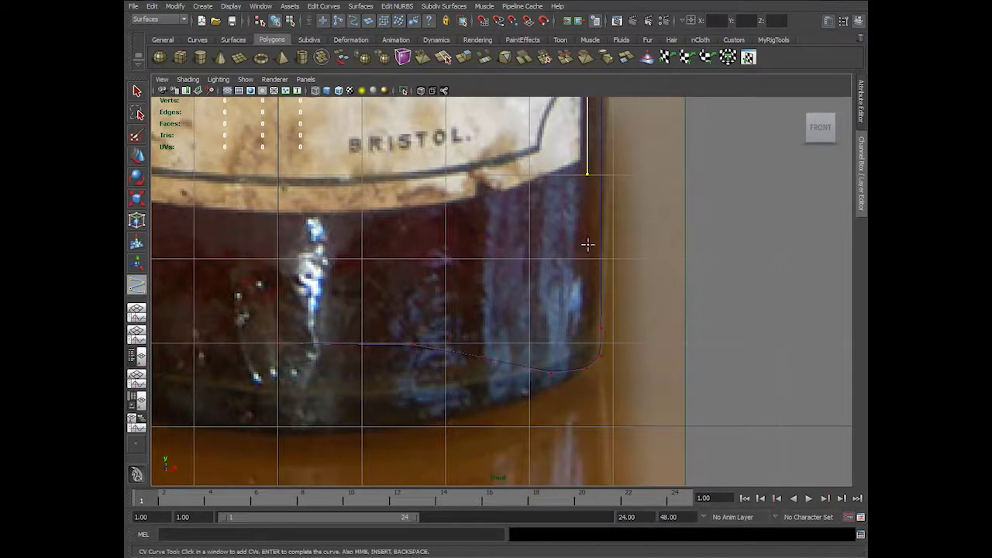
left_click(588, 268)
left_click(587, 313)
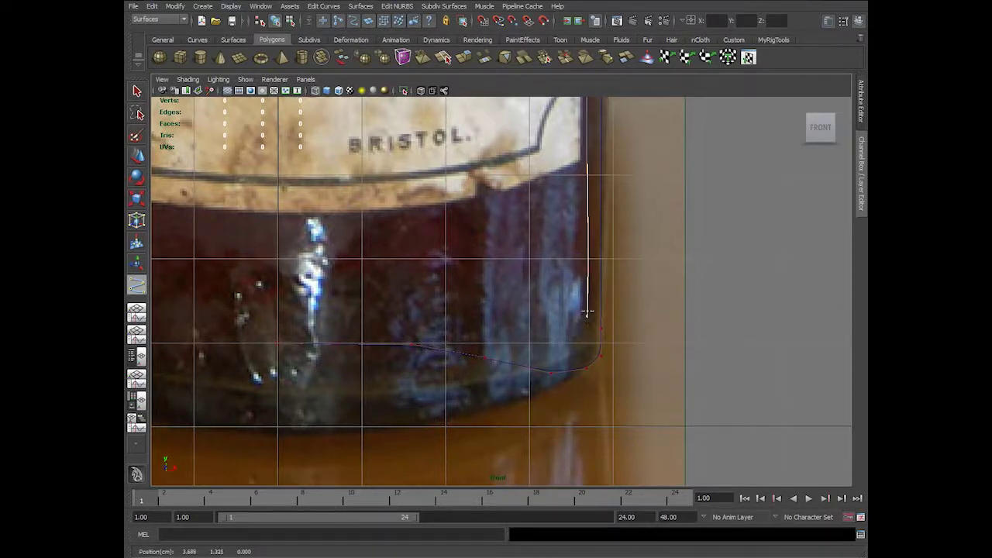
left_click(588, 312)
left_click(580, 313)
left_click(566, 300)
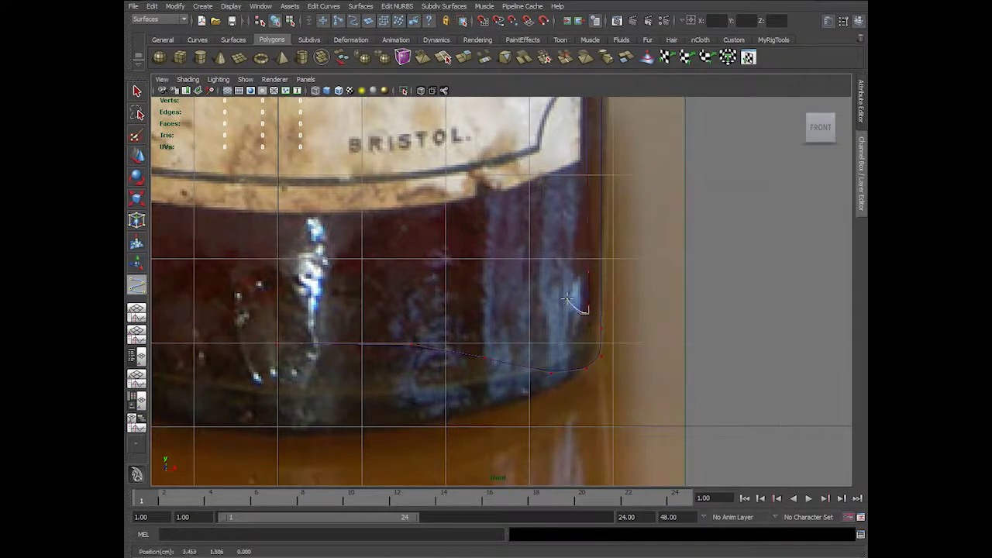
left_click_drag(567, 299, 558, 294)
middle_click_drag(540, 313, 592, 363, "alt")
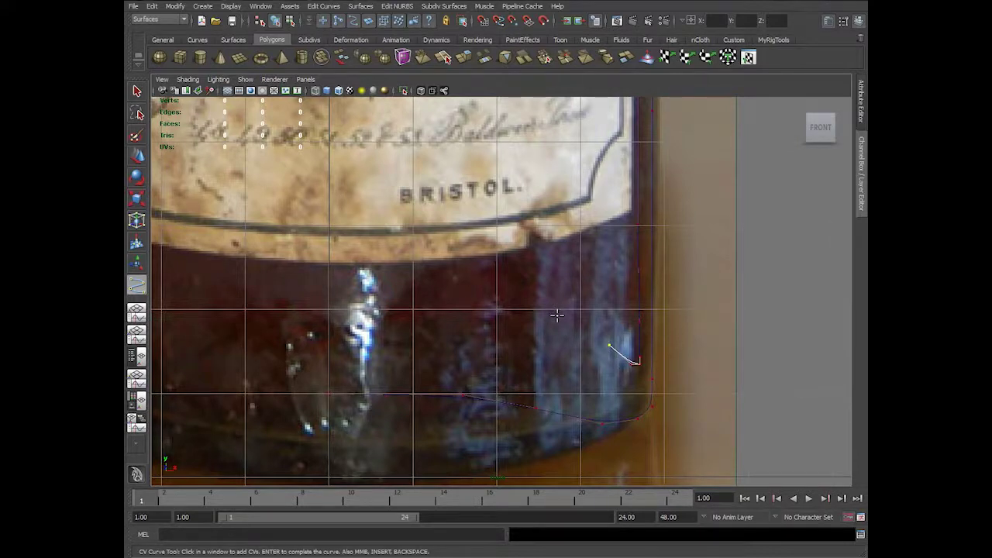
- Arch the inner bottom upward toward the bottle's centre line and complete the curve
left_click(545, 299)
left_click(488, 262)
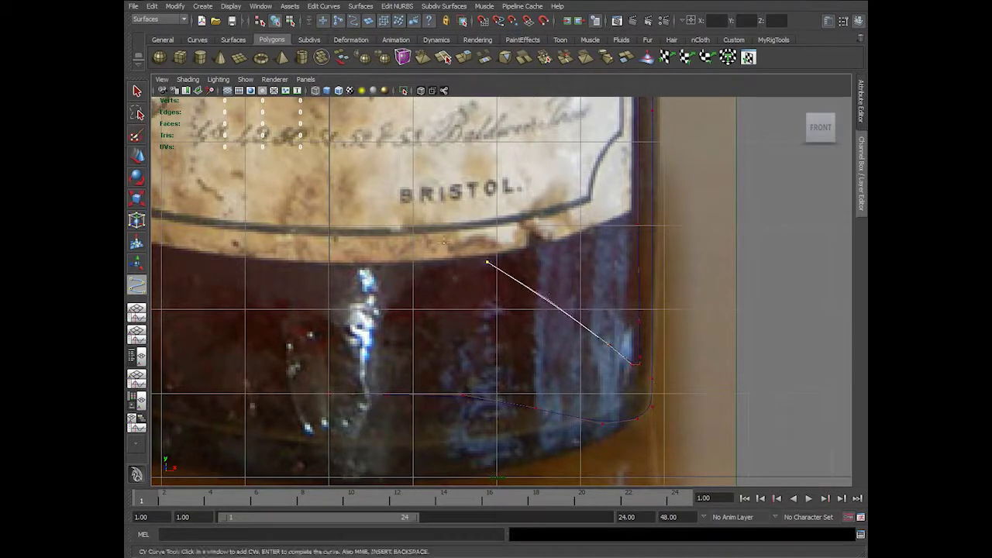
left_click(416, 232)
left_click(343, 218)
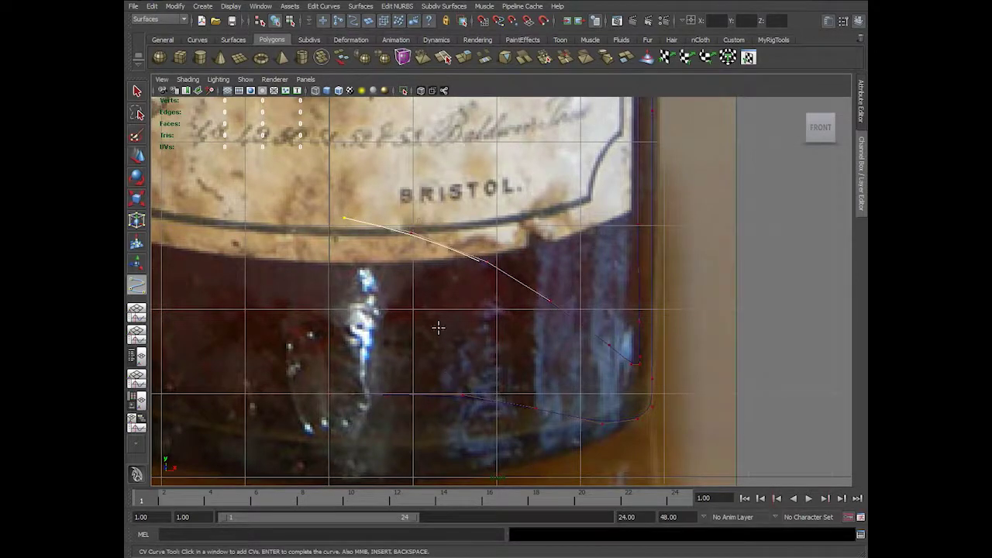
key("Return")
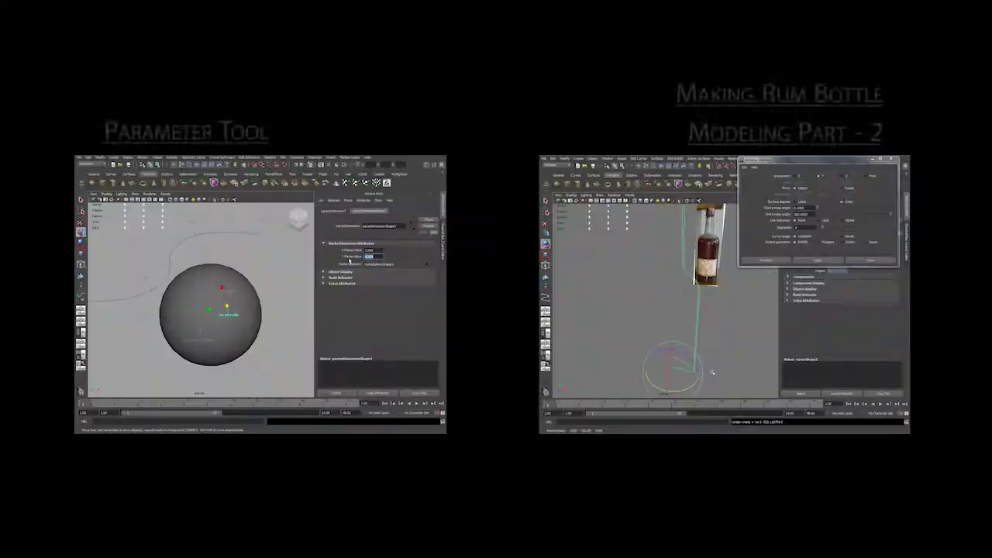